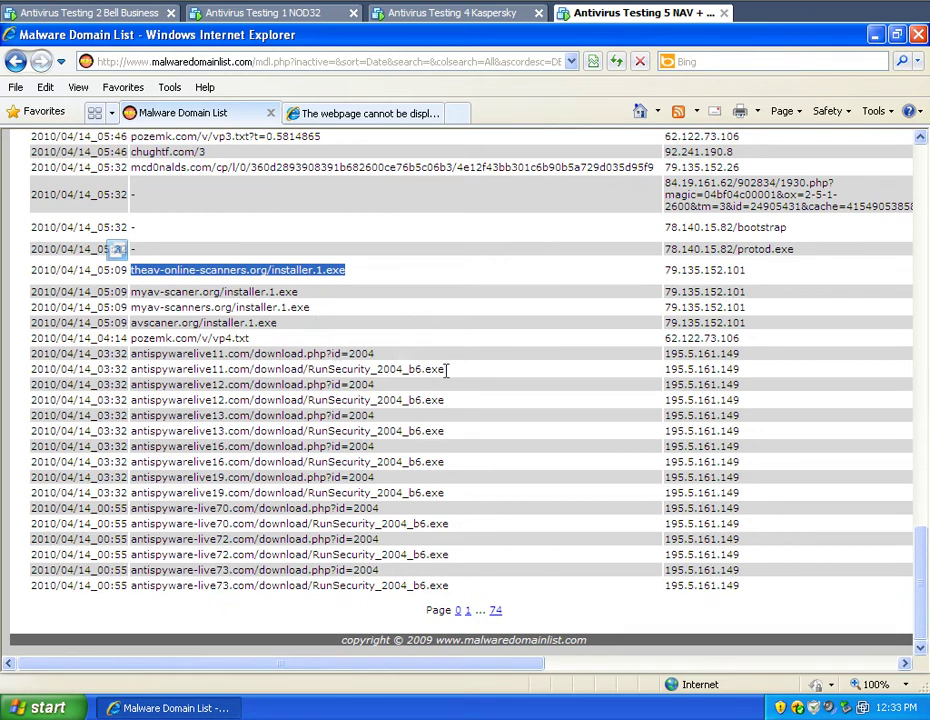
Copy the antispywarelive11 RunSecurity_2004_b6.exe link and load it in the second tab
{"action": "left_click_drag", "start_coordinate": [445, 369], "coordinate": [131, 369]}
{"action": "right_click", "coordinate": [178, 380]}
{"action": "left_click", "coordinate": [212, 401]}
{"action": "left_click", "coordinate": [316, 115]}
{"action": "left_click", "coordinate": [208, 62]}
{"action": "right_click", "coordinate": [216, 64]}
{"action": "left_click", "coordinate": [240, 131]}
{"action": "key", "text": "Return"}
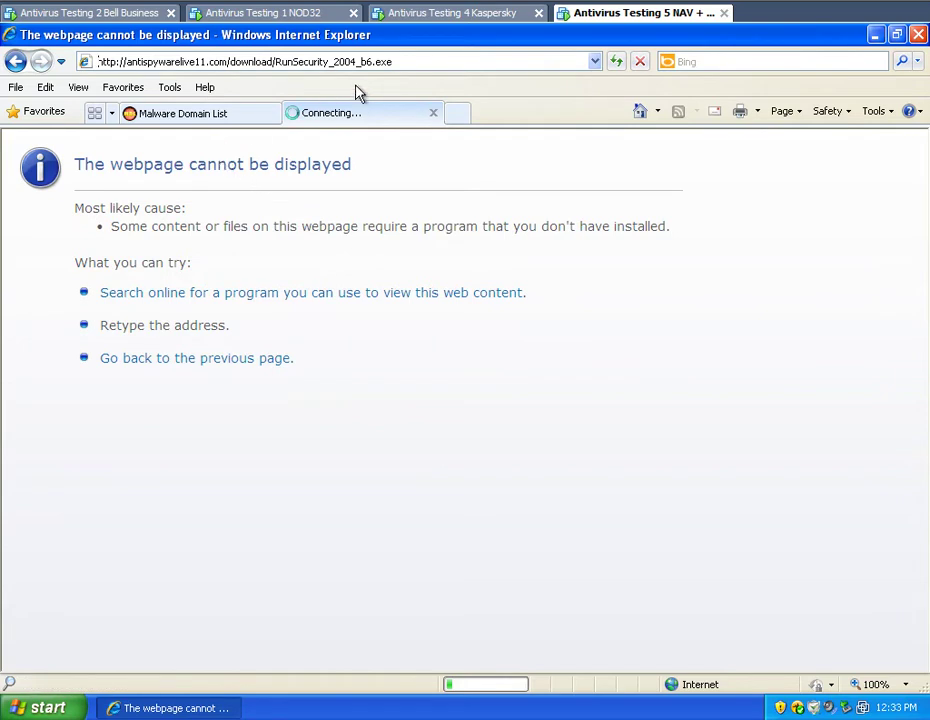
Back on the Malware Domain List, go to the next page and select the samiharush link
{"action": "left_click", "coordinate": [208, 114]}
{"action": "left_click", "coordinate": [465, 410]}
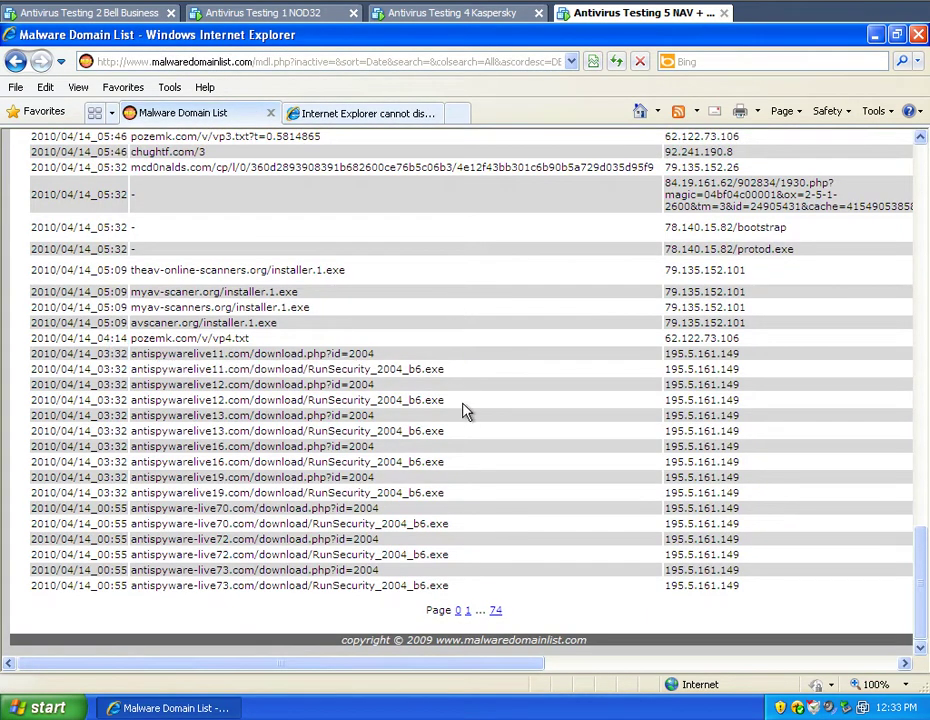
{"action": "left_click", "coordinate": [467, 610]}
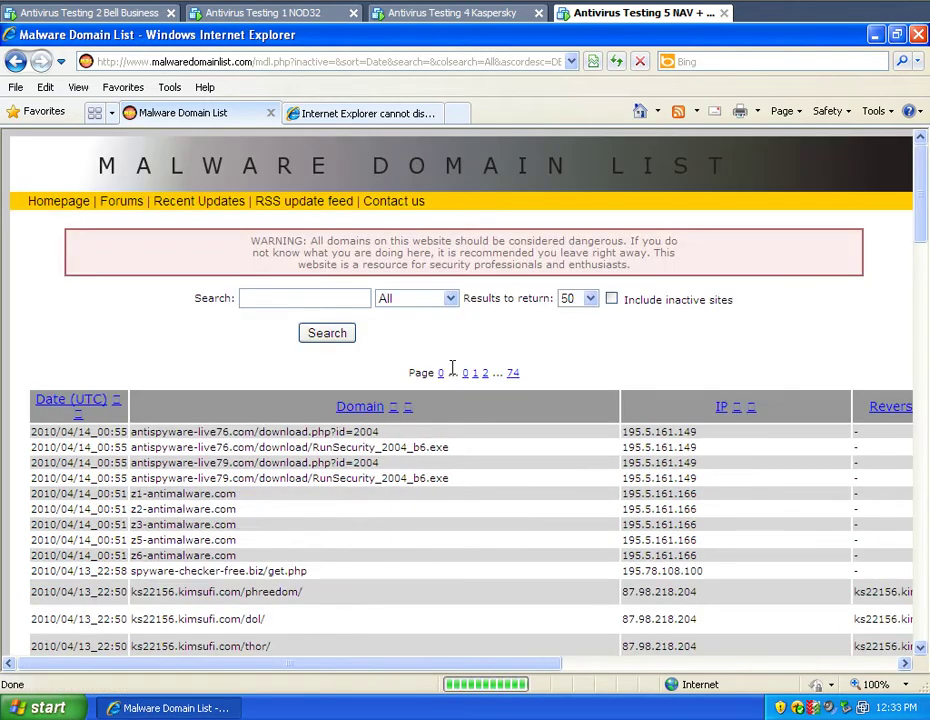
{"action": "scroll", "coordinate": [310, 458], "scroll_direction": "down", "scroll_amount": 3}
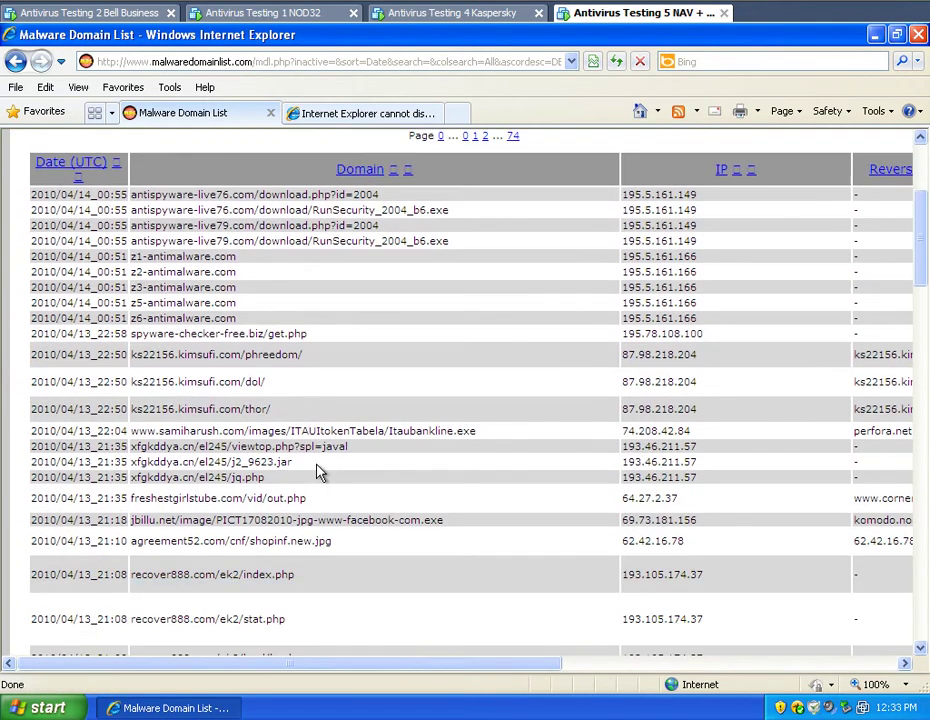
{"action": "left_click_drag", "start_coordinate": [477, 437], "coordinate": [222, 431]}
{"action": "left_click_drag", "start_coordinate": [508, 438], "coordinate": [142, 432]}
Copy the samiharush link and load it in the second tab, giving a 403 error
{"action": "right_click", "coordinate": [145, 440]}
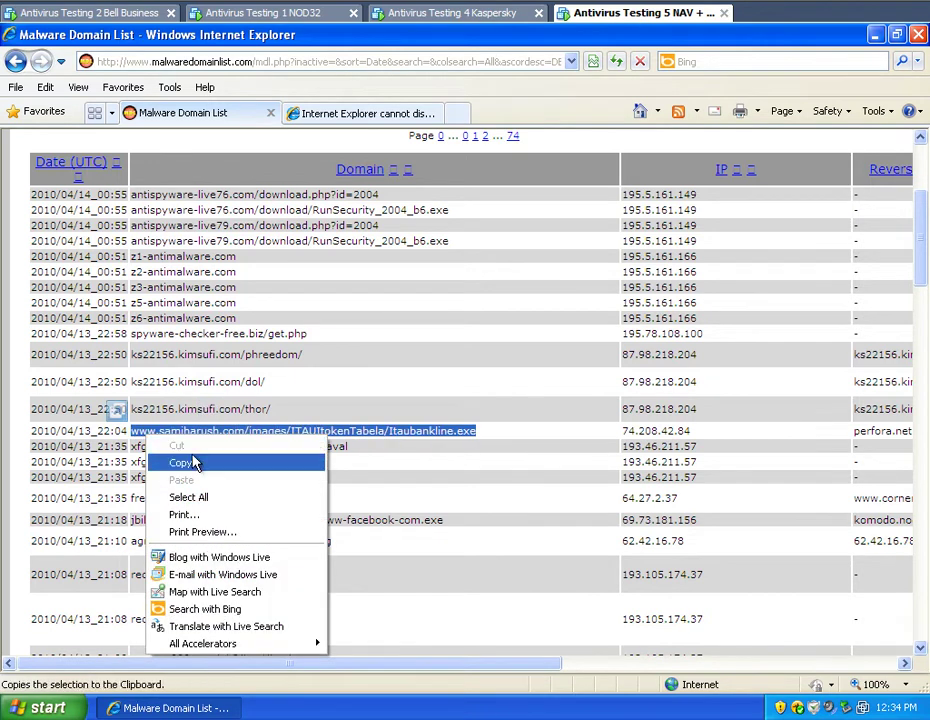
{"action": "left_click", "coordinate": [183, 463]}
{"action": "left_click", "coordinate": [352, 114]}
{"action": "left_click", "coordinate": [305, 62]}
{"action": "right_click", "coordinate": [305, 62]}
{"action": "left_click", "coordinate": [337, 128]}
{"action": "key", "text": "Return"}
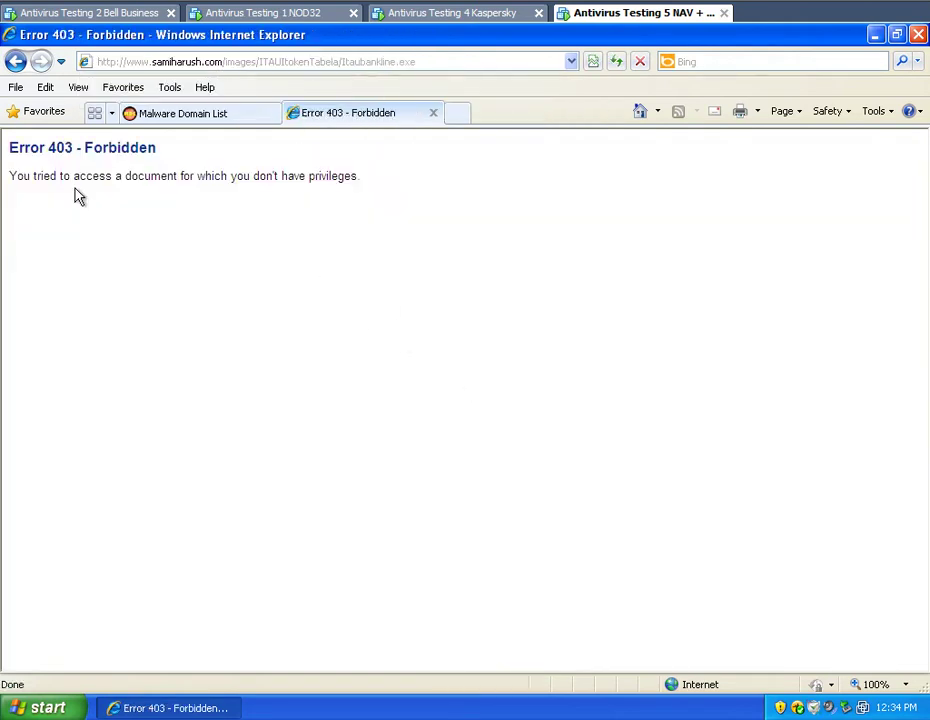
Copy the jbillu link from the list and load it in the second tab, giving a 404
{"action": "left_click", "coordinate": [195, 113]}
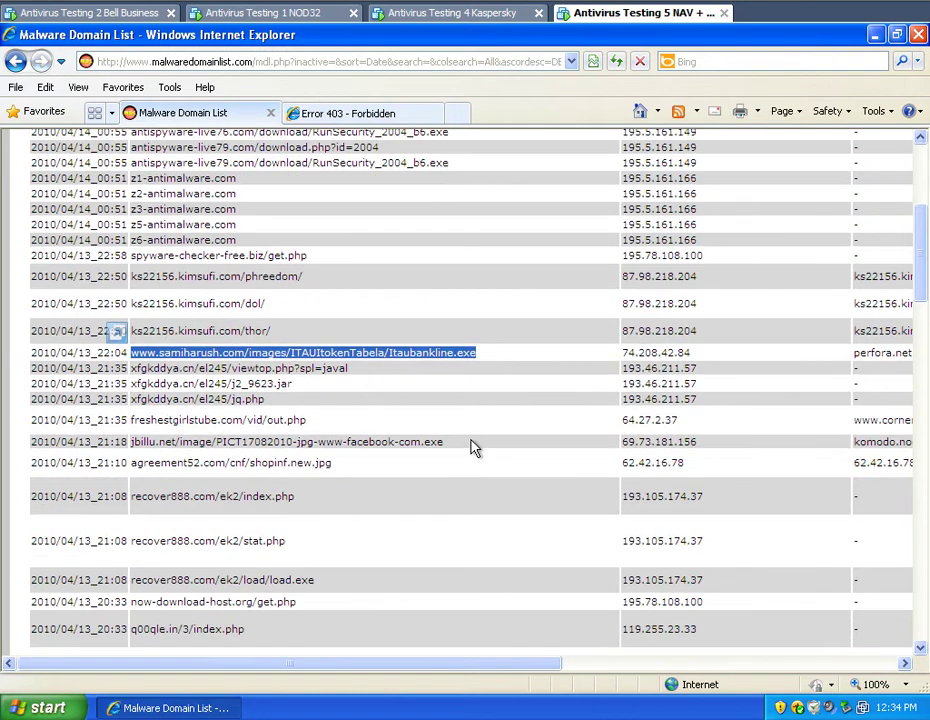
{"action": "left_click_drag", "start_coordinate": [473, 448], "coordinate": [153, 451]}
{"action": "right_click", "coordinate": [154, 449]}
{"action": "left_click", "coordinate": [199, 473]}
{"action": "left_click", "coordinate": [345, 113]}
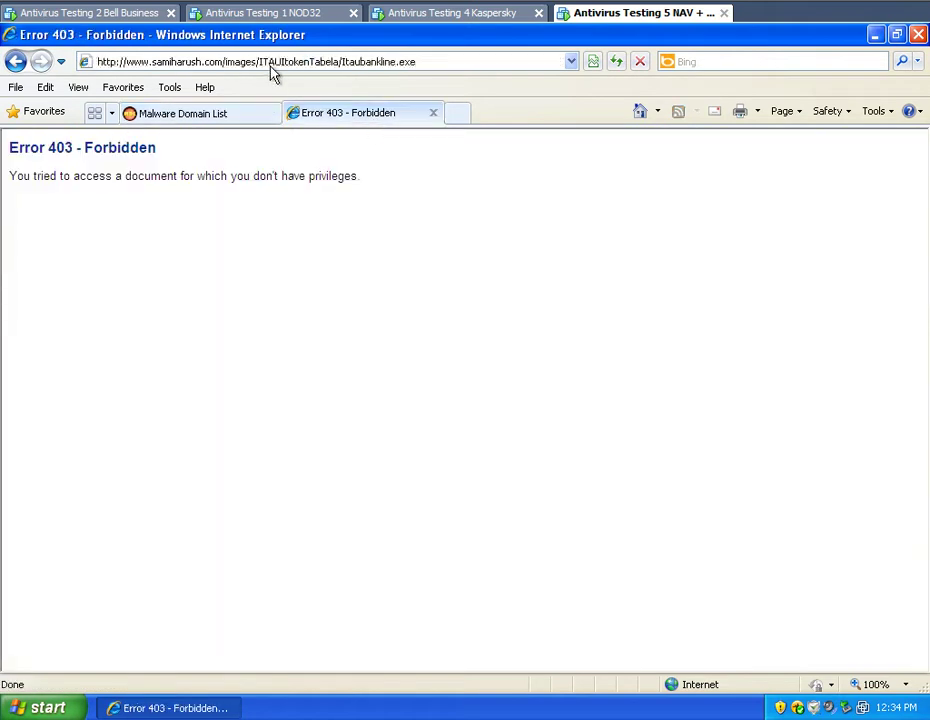
{"action": "left_click", "coordinate": [270, 62]}
{"action": "right_click", "coordinate": [270, 63]}
{"action": "left_click", "coordinate": [300, 129]}
{"action": "key", "text": "Return"}
Copy the agreement52 shopinf.new.jpg link from the list and load it in the second tab
{"action": "left_click", "coordinate": [243, 113]}
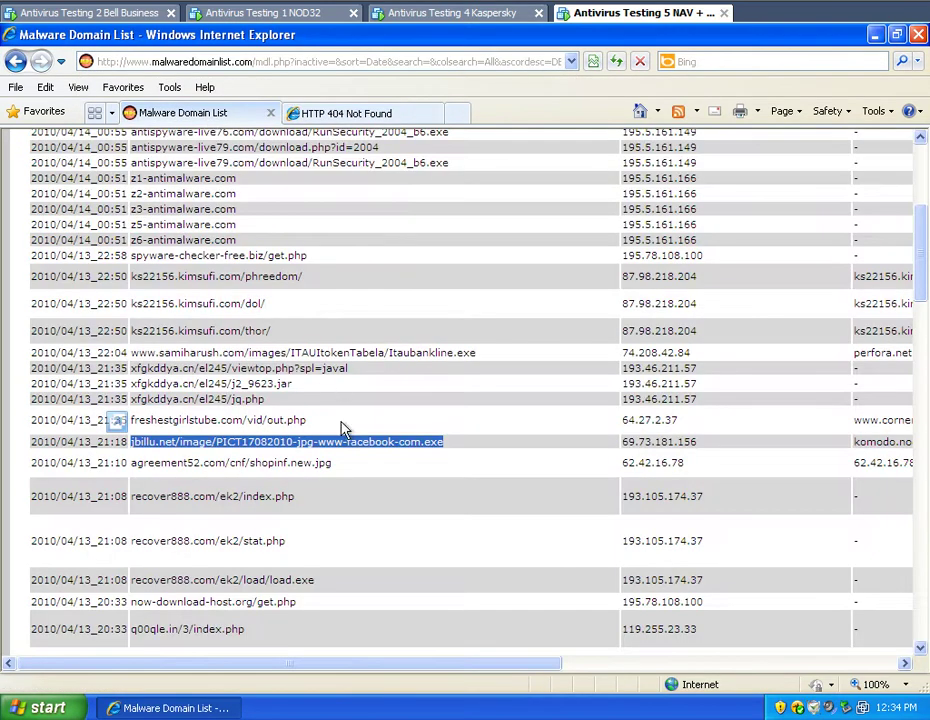
{"action": "scroll", "coordinate": [336, 486], "scroll_direction": "down", "scroll_amount": 2}
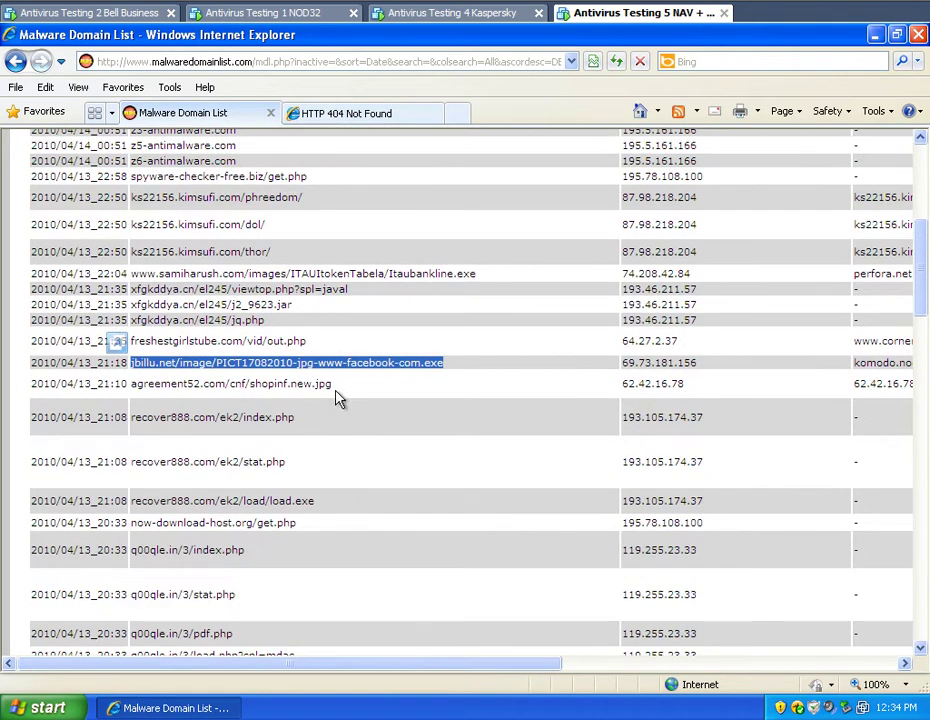
{"action": "left_click_drag", "start_coordinate": [342, 395], "coordinate": [168, 389]}
{"action": "right_click", "coordinate": [168, 389]}
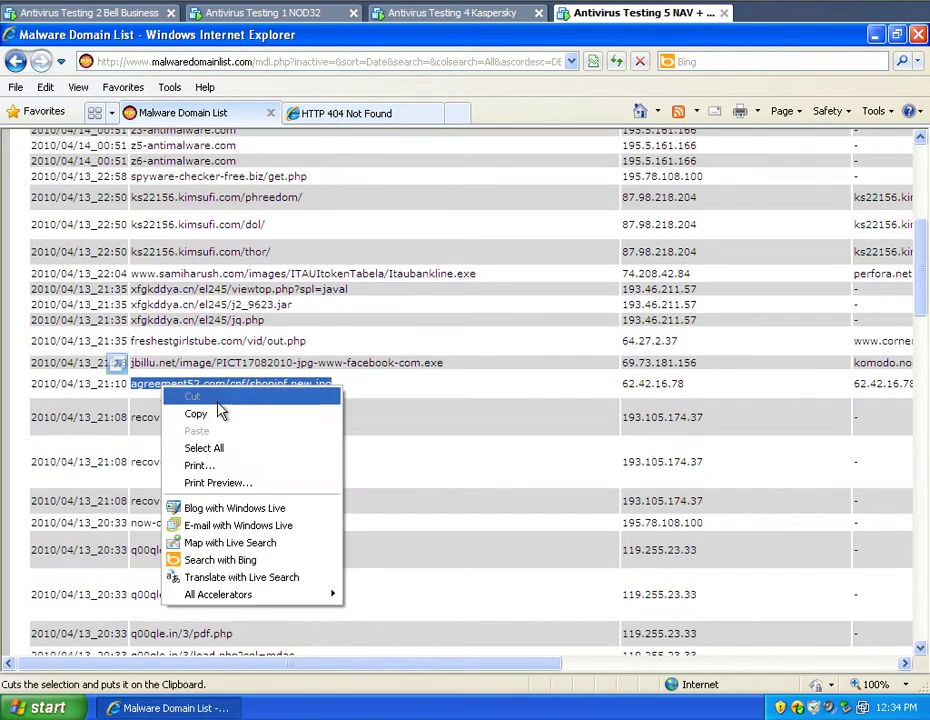
{"action": "left_click", "coordinate": [220, 412]}
{"action": "left_click", "coordinate": [316, 114]}
{"action": "left_click", "coordinate": [275, 62]}
{"action": "right_click", "coordinate": [275, 62]}
{"action": "left_click", "coordinate": [303, 127]}
{"action": "key", "text": "Return"}
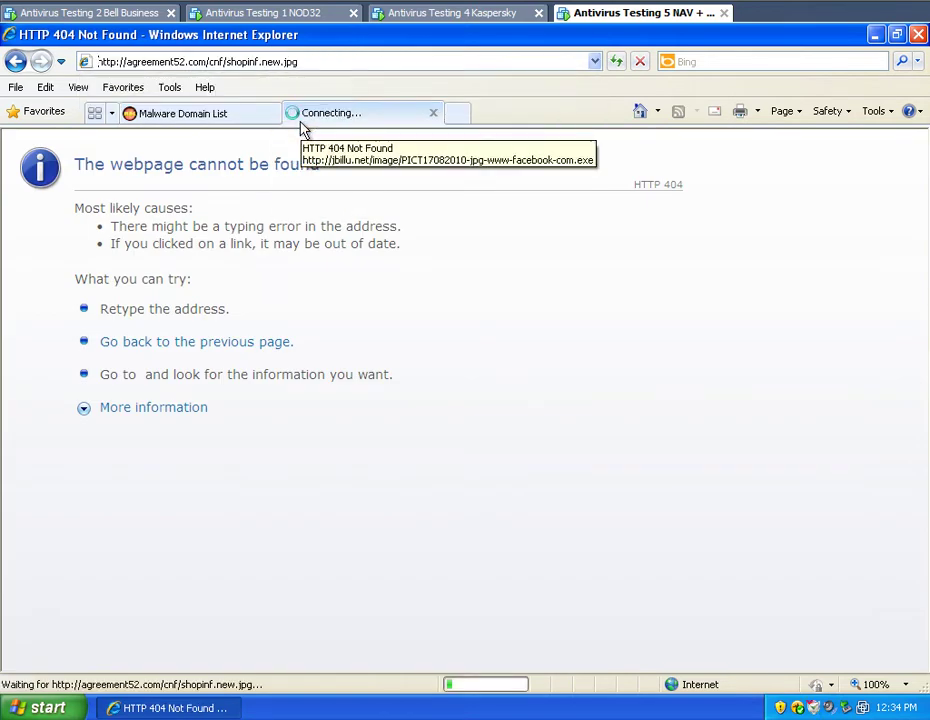
Copy the recover888 load.exe link and load it in the second tab to start the download
{"action": "left_click", "coordinate": [240, 116]}
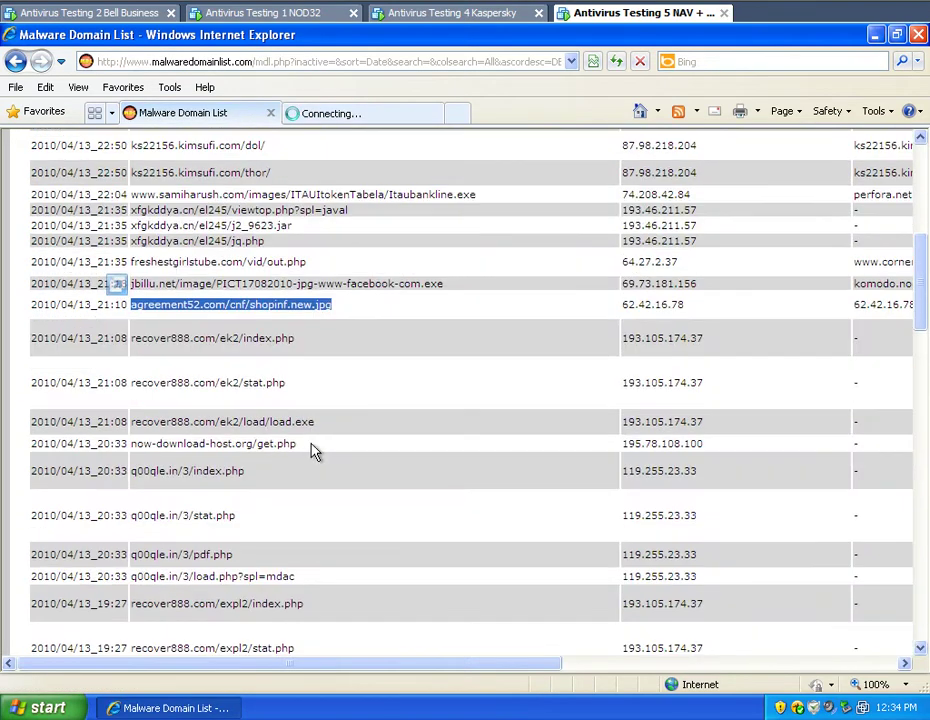
{"action": "left_click", "coordinate": [318, 428], "text": "shift"}
{"action": "left_click", "coordinate": [338, 423]}
{"action": "left_click_drag", "start_coordinate": [338, 423], "coordinate": [158, 425]}
{"action": "right_click", "coordinate": [158, 425]}
{"action": "left_click", "coordinate": [215, 447]}
{"action": "left_click", "coordinate": [313, 115]}
{"action": "left_click", "coordinate": [272, 63]}
{"action": "right_click", "coordinate": [272, 63]}
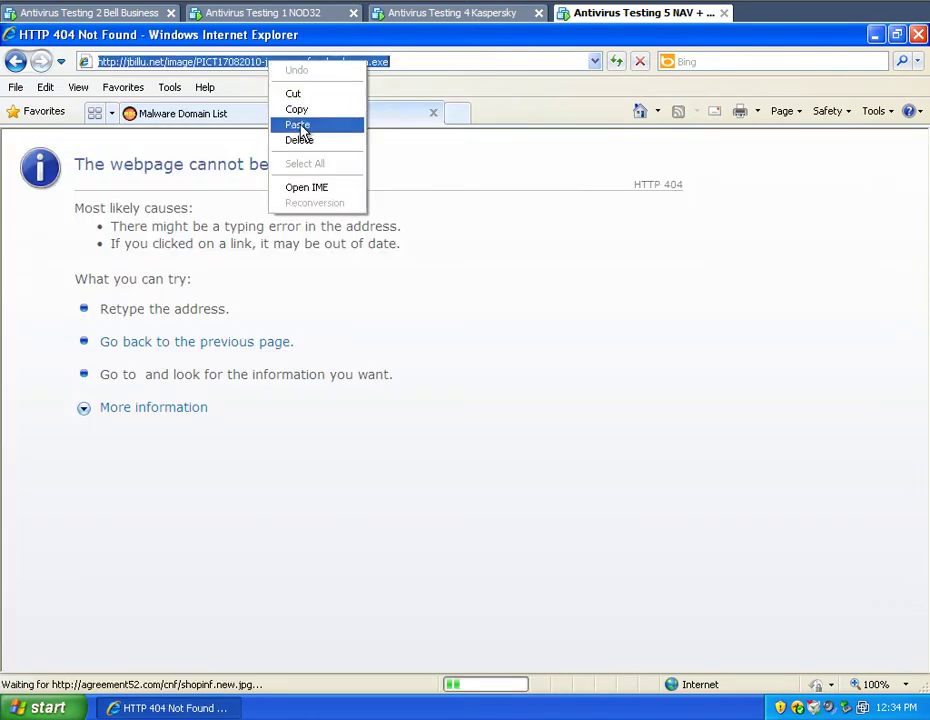
{"action": "left_click", "coordinate": [298, 125]}
{"action": "key", "text": "Return"}
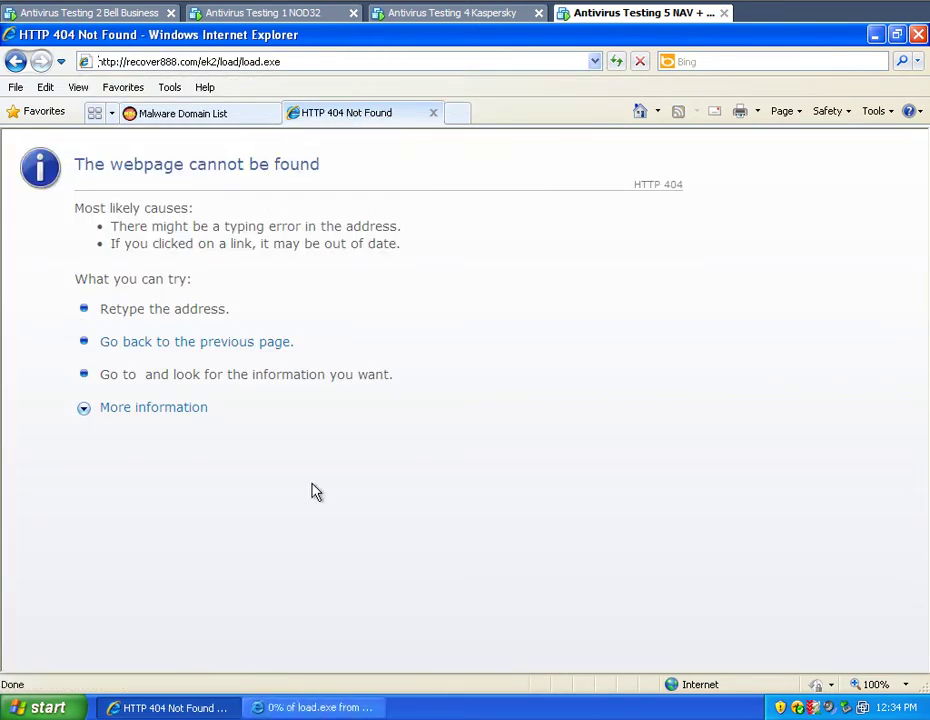
Run load.exe, dismiss the COMODO Sandbox notice, and choose Remove in Norton's Download Insight warning
{"action": "left_click", "coordinate": [311, 708]}
{"action": "left_click", "coordinate": [436, 382]}
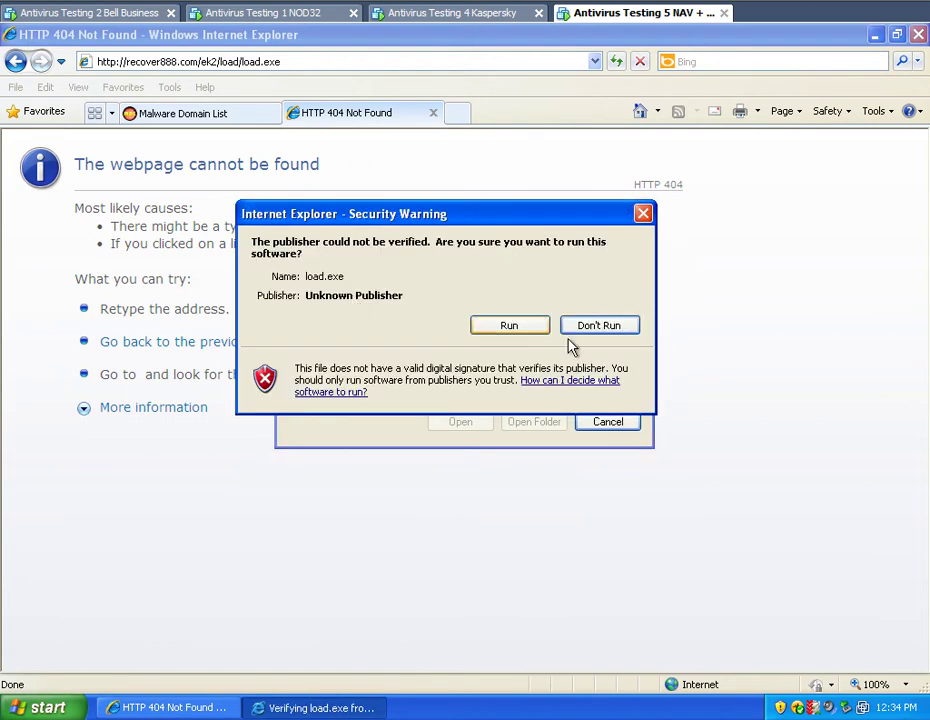
{"action": "left_click", "coordinate": [512, 329]}
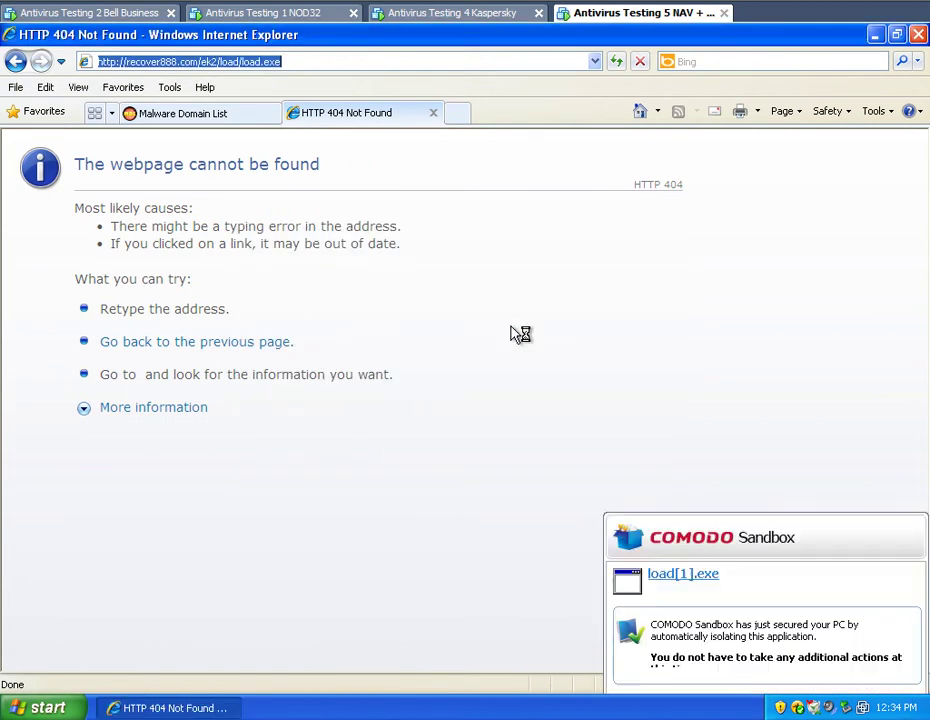
{"action": "left_click", "coordinate": [893, 677]}
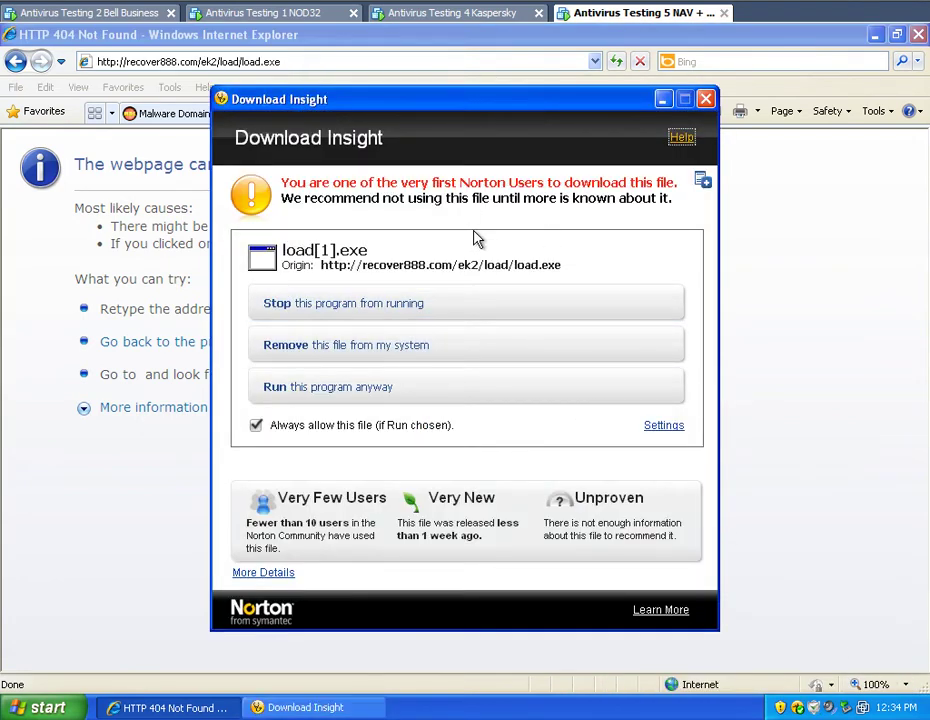
{"action": "left_click", "coordinate": [395, 352]}
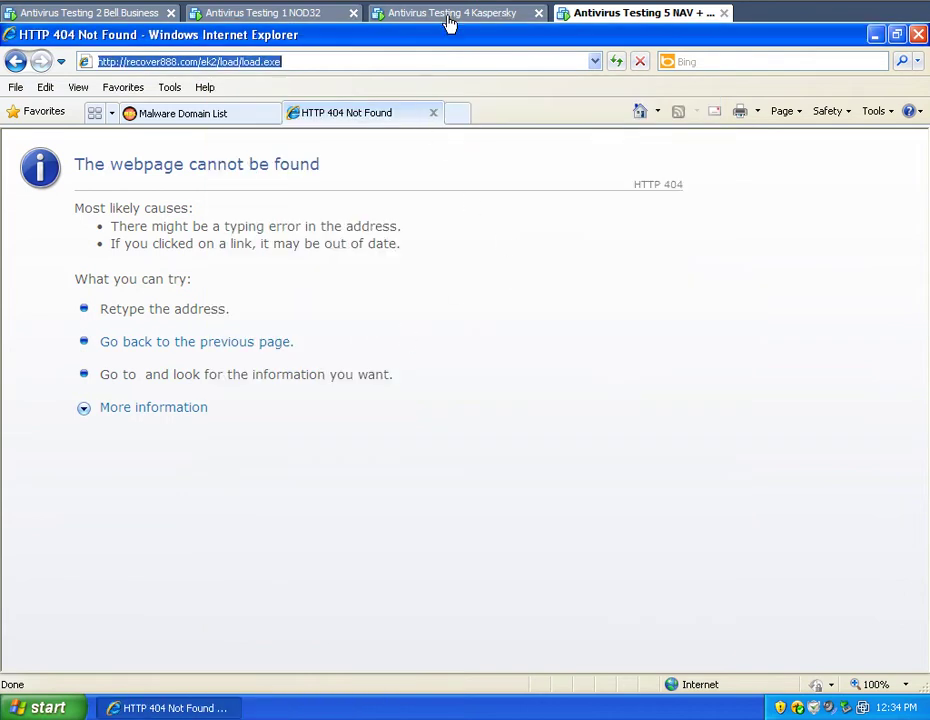
In the Kaspersky test window, paste and load the recover888 load.exe link
{"action": "left_click", "coordinate": [450, 13]}
{"action": "left_click", "coordinate": [285, 64]}
{"action": "right_click", "coordinate": [285, 64]}
{"action": "left_click", "coordinate": [298, 123]}
{"action": "key", "text": "Return"}
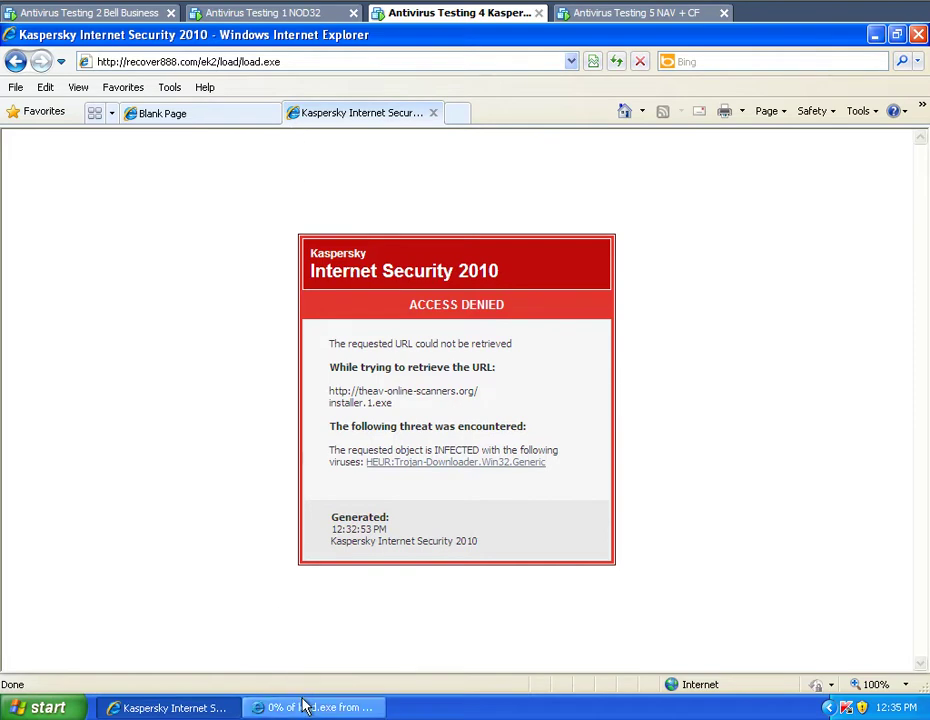
Run the downloaded load.exe, which Kaspersky flags as PDM.Trojan.generic
{"action": "left_click", "coordinate": [305, 706]}
{"action": "left_click", "coordinate": [439, 383]}
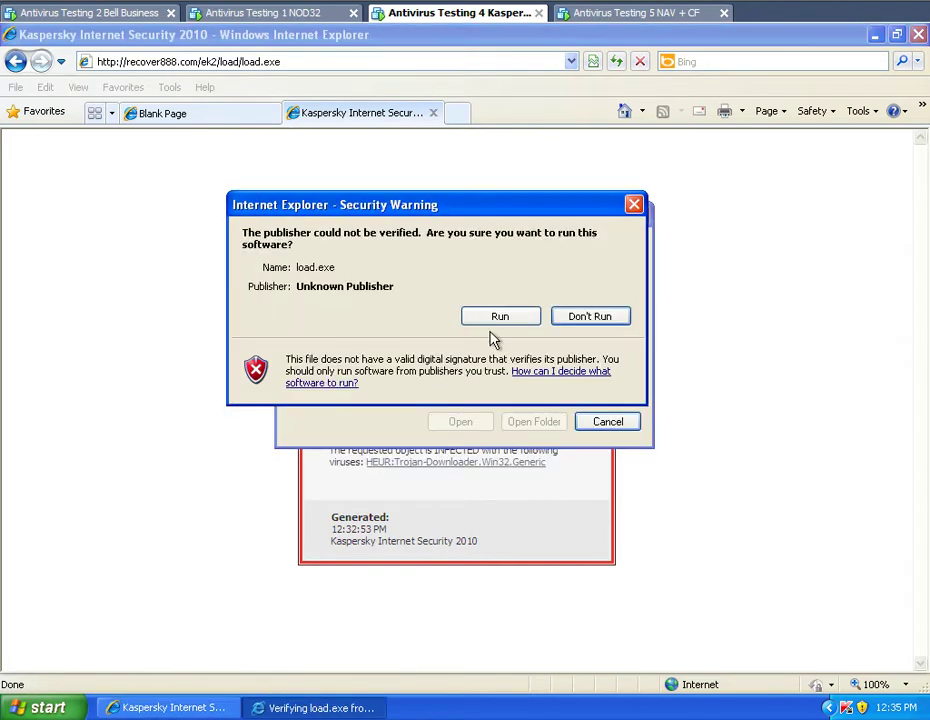
{"action": "left_click", "coordinate": [498, 318]}
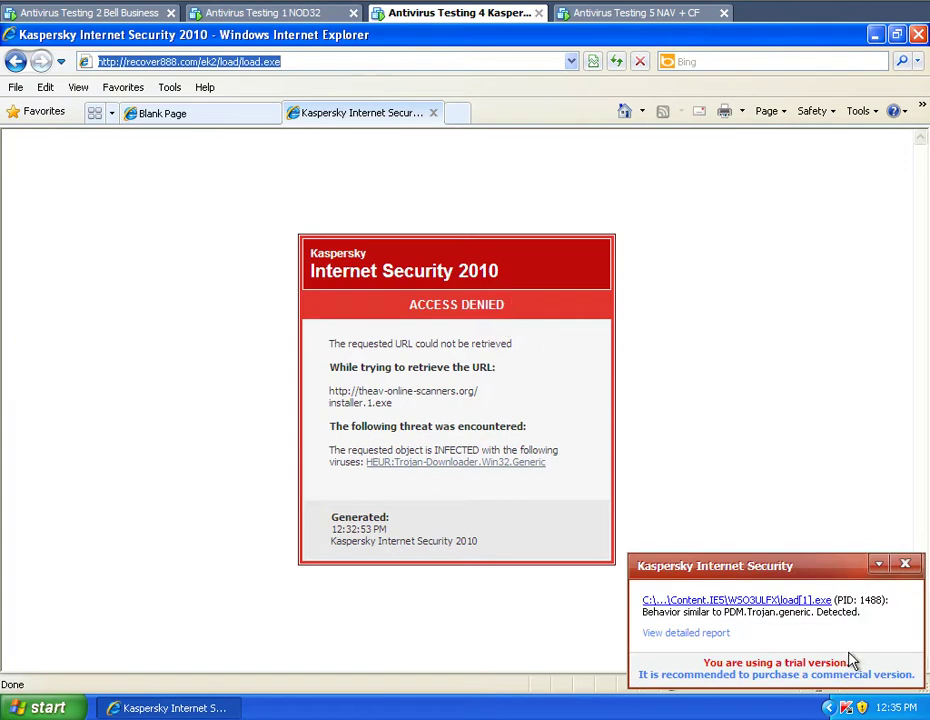
In the NOD32 test window, paste and load the recover888 load.exe link
{"action": "left_click", "coordinate": [250, 12]}
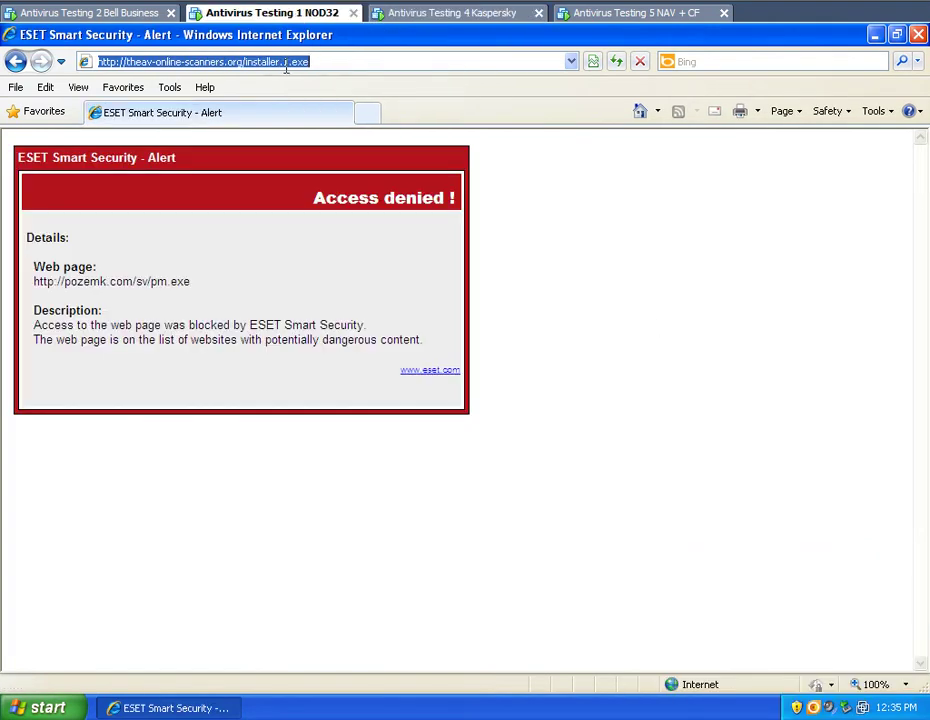
{"action": "right_click", "coordinate": [289, 58]}
{"action": "left_click", "coordinate": [326, 125]}
{"action": "key", "text": "Return"}
Run the downloaded load.exe through the File Download and Security Warning dialogs
{"action": "left_click", "coordinate": [318, 706]}
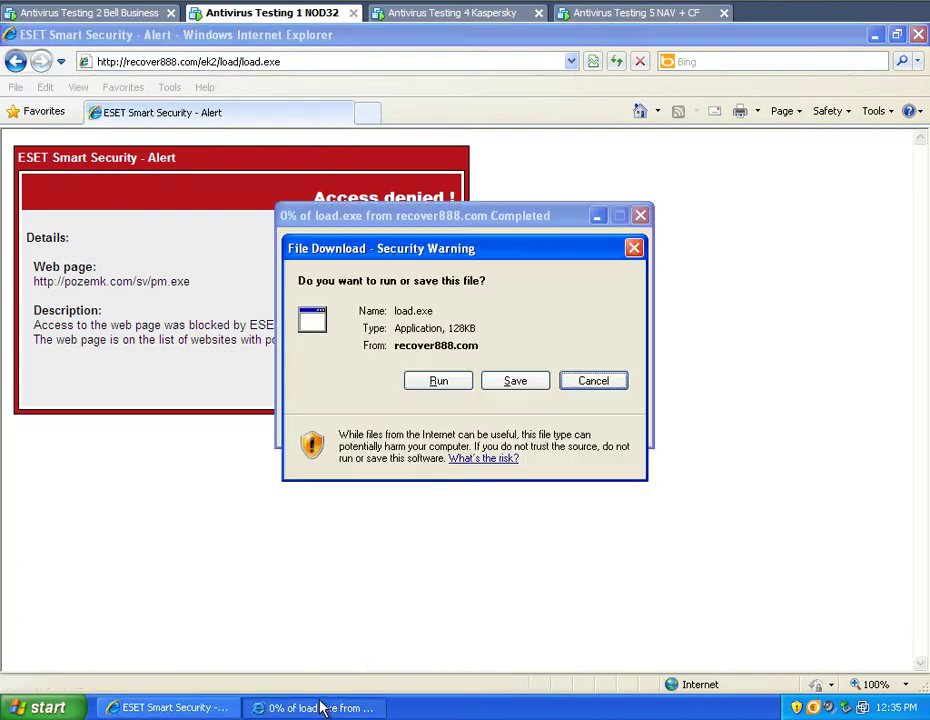
{"action": "left_click", "coordinate": [437, 380]}
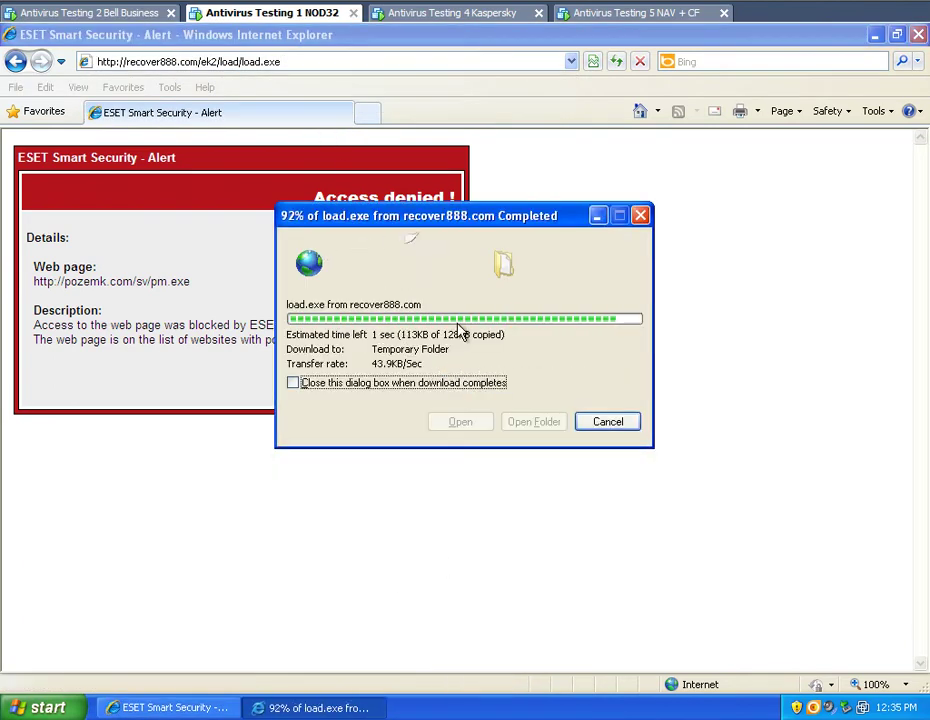
{"action": "left_click", "coordinate": [500, 330]}
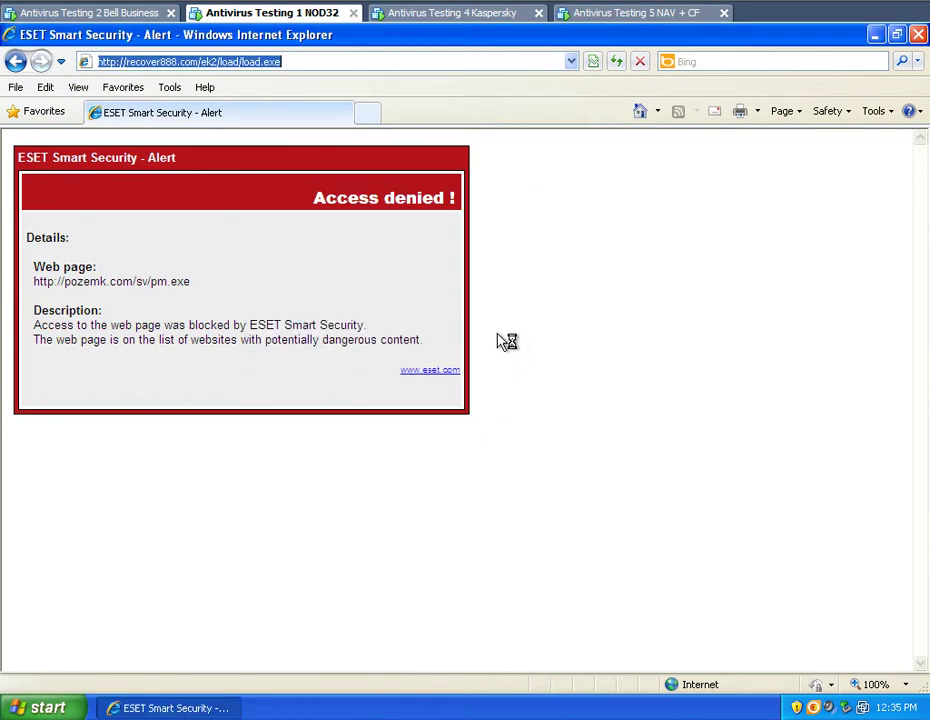
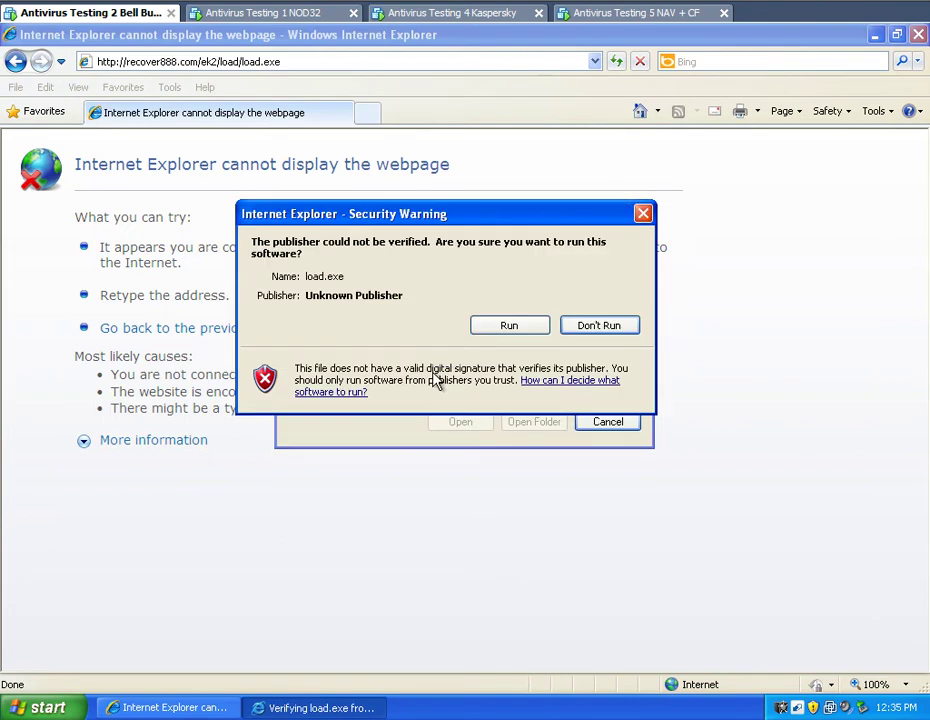
Run load.exe in the Bell Business VM and check its running processes in Task Manager
{"action": "left_click", "coordinate": [508, 330]}
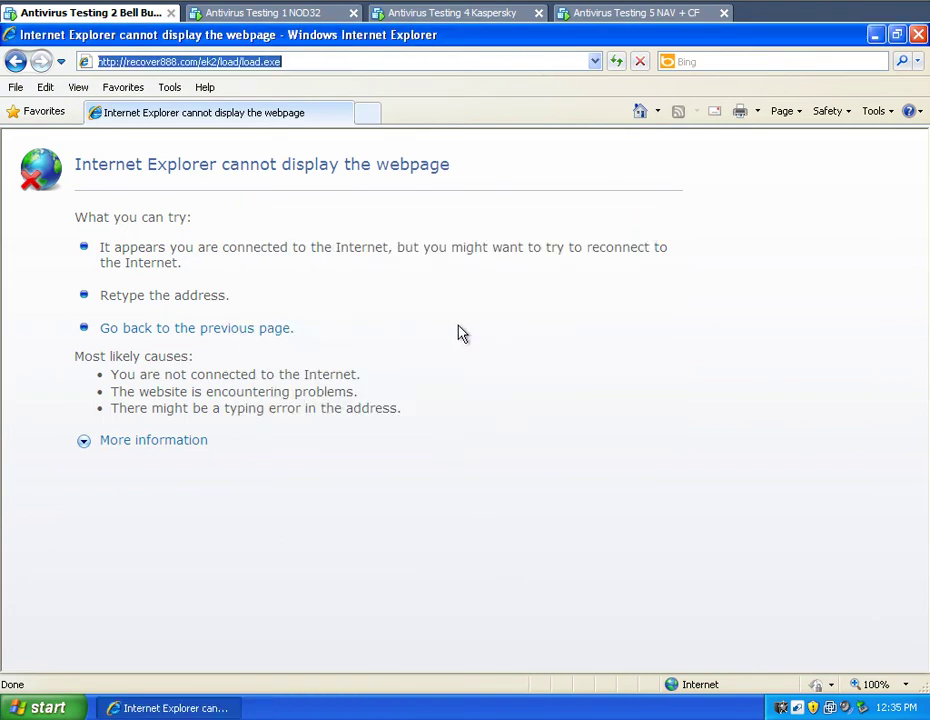
{"action": "right_click", "coordinate": [438, 710]}
{"action": "left_click", "coordinate": [486, 655]}
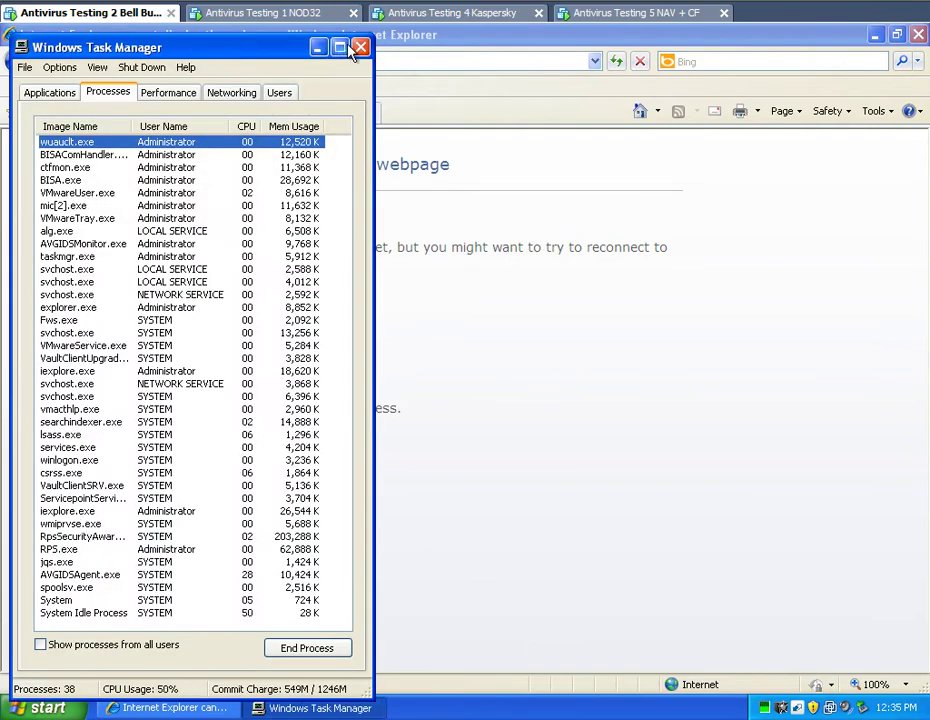
{"action": "left_click", "coordinate": [361, 48]}
In the NOD32 VM, open Task Manager and enlarge it to show all running processes
{"action": "left_click", "coordinate": [272, 14]}
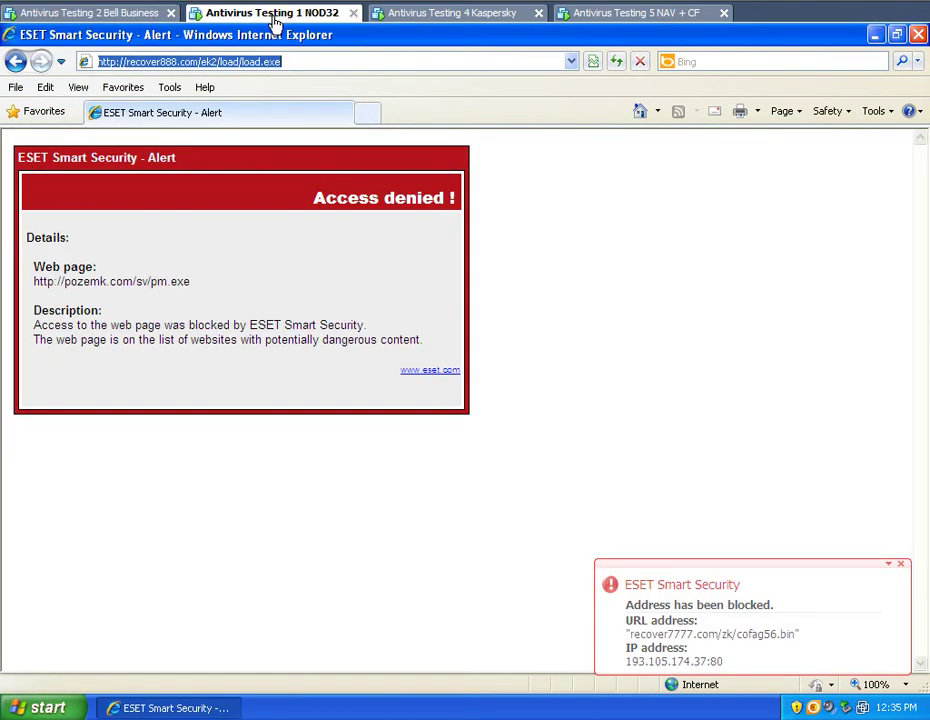
{"action": "right_click", "coordinate": [484, 714]}
{"action": "left_click", "coordinate": [544, 664]}
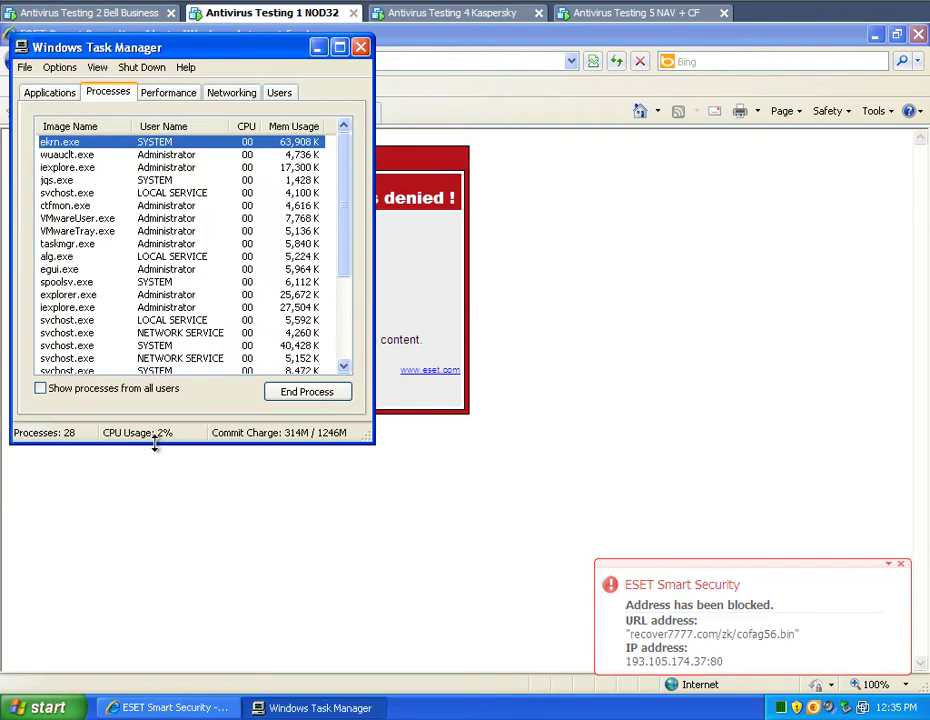
{"action": "left_click_drag", "start_coordinate": [154, 446], "coordinate": [154, 648]}
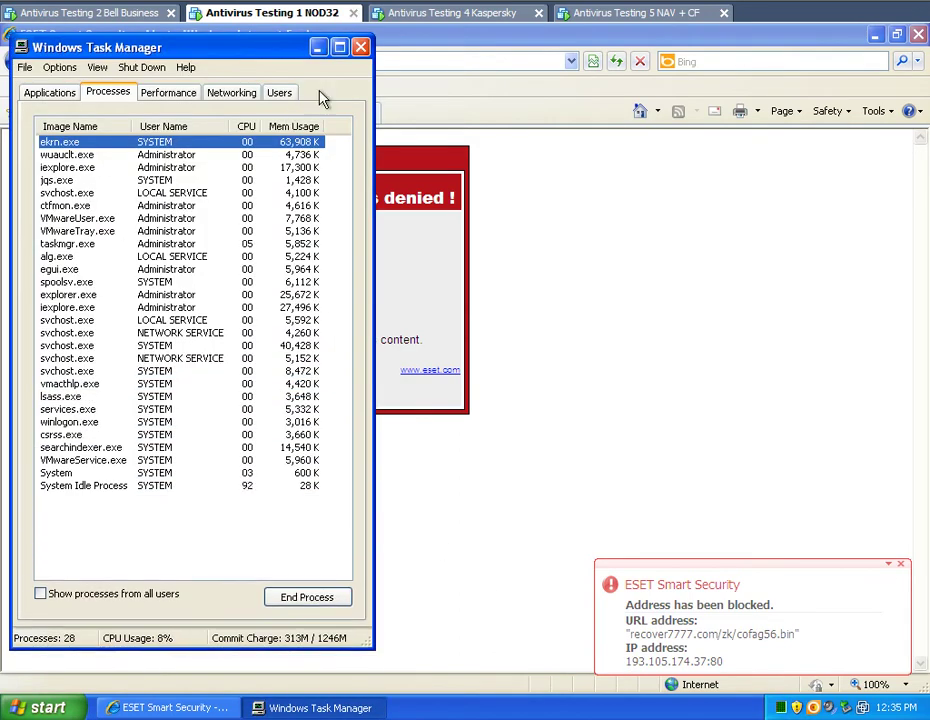
On the NAV + CF VM, load the knowingthetruth us.exe URL from the list in the spare tab
{"action": "left_click", "coordinate": [360, 47]}
{"action": "left_click", "coordinate": [658, 18]}
{"action": "left_click", "coordinate": [230, 118]}
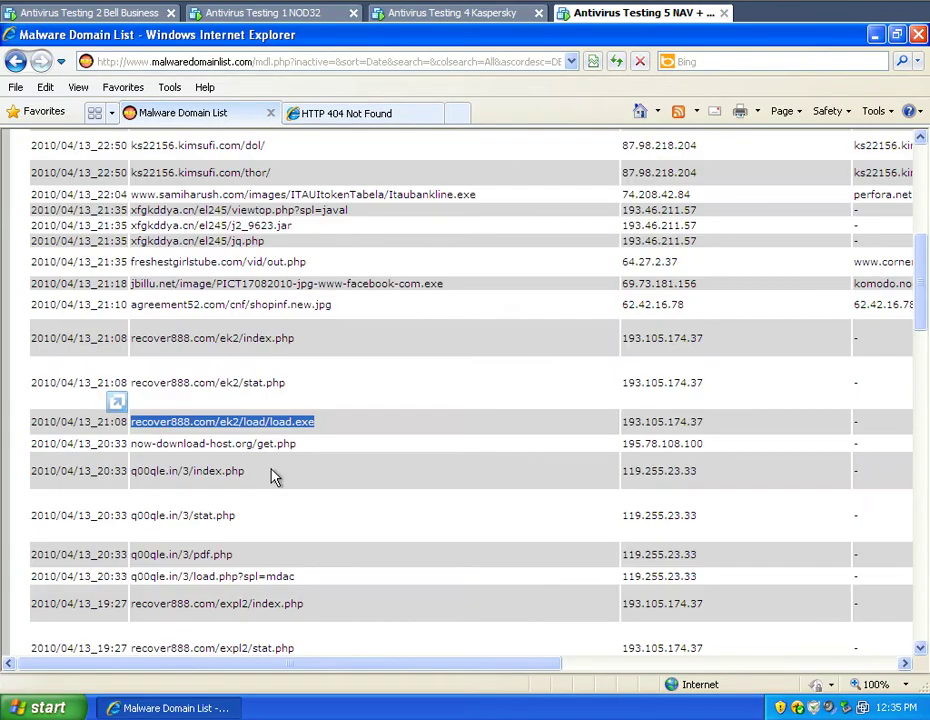
{"action": "scroll", "coordinate": [283, 490], "scroll_direction": "down", "scroll_amount": 6}
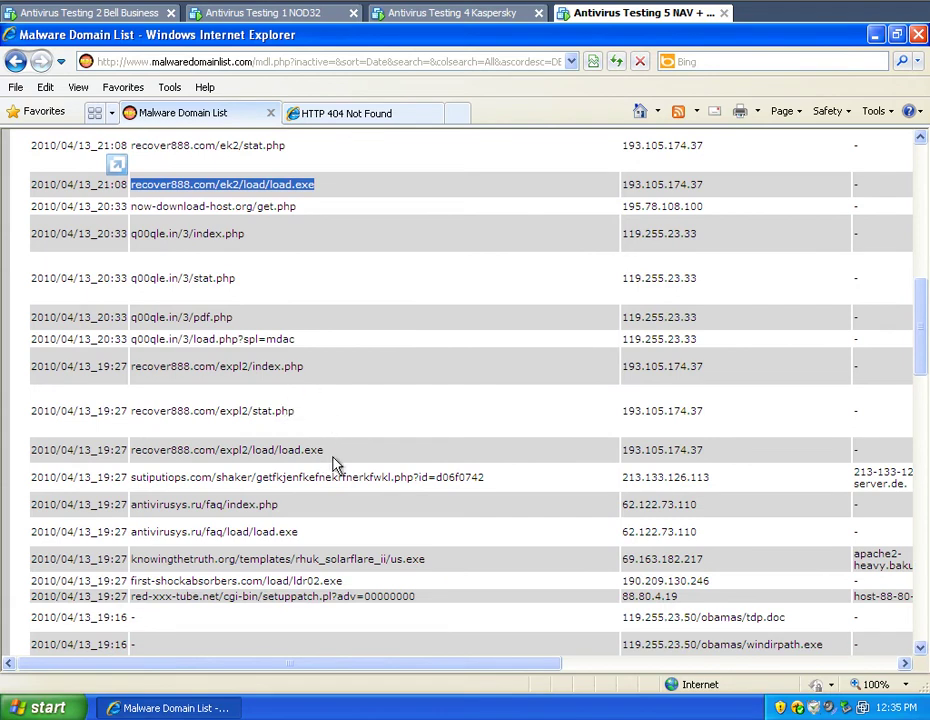
{"action": "scroll", "coordinate": [331, 508], "scroll_direction": "down", "scroll_amount": 2}
{"action": "left_click_drag", "start_coordinate": [417, 487], "coordinate": [152, 492]}
{"action": "right_click", "coordinate": [148, 490]}
{"action": "left_click", "coordinate": [243, 512]}
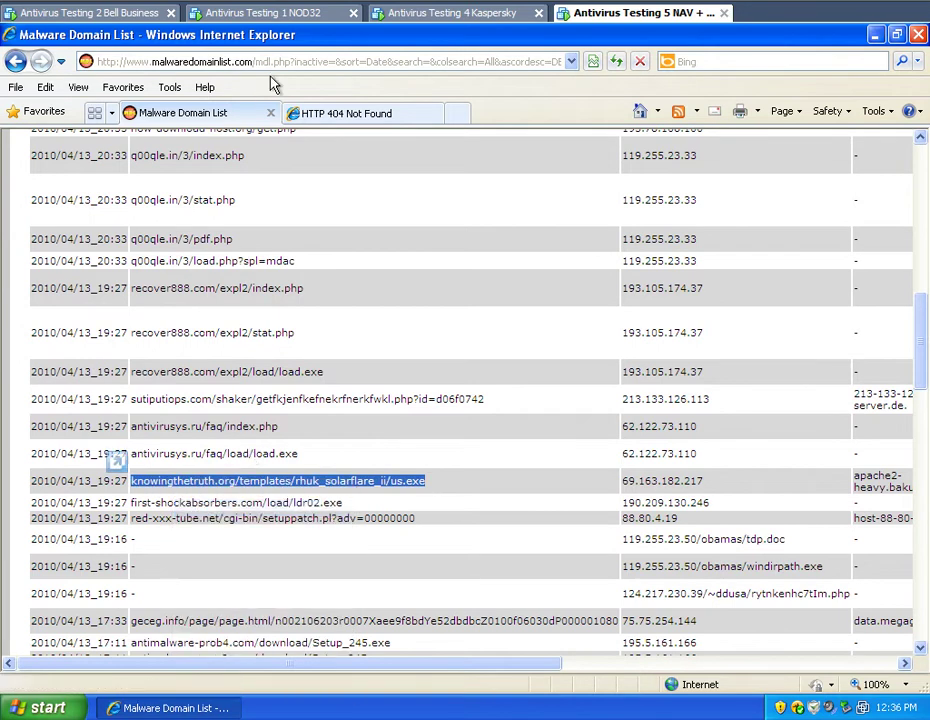
{"action": "left_click", "coordinate": [300, 114]}
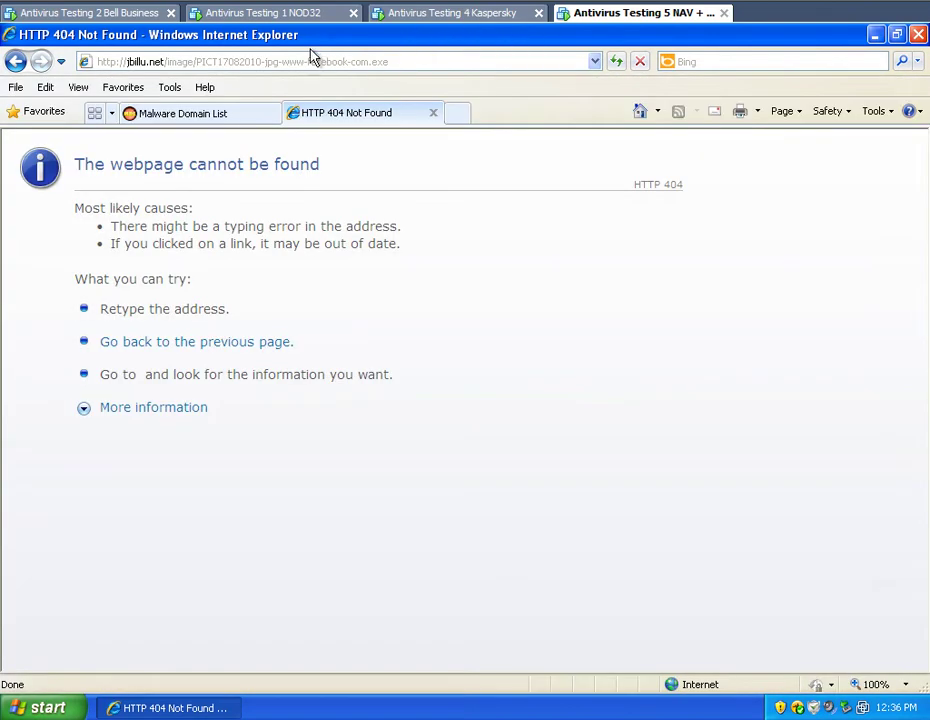
{"action": "left_click", "coordinate": [308, 61]}
{"action": "right_click", "coordinate": [308, 61]}
{"action": "left_click", "coordinate": [363, 124]}
{"action": "key", "text": "Return"}
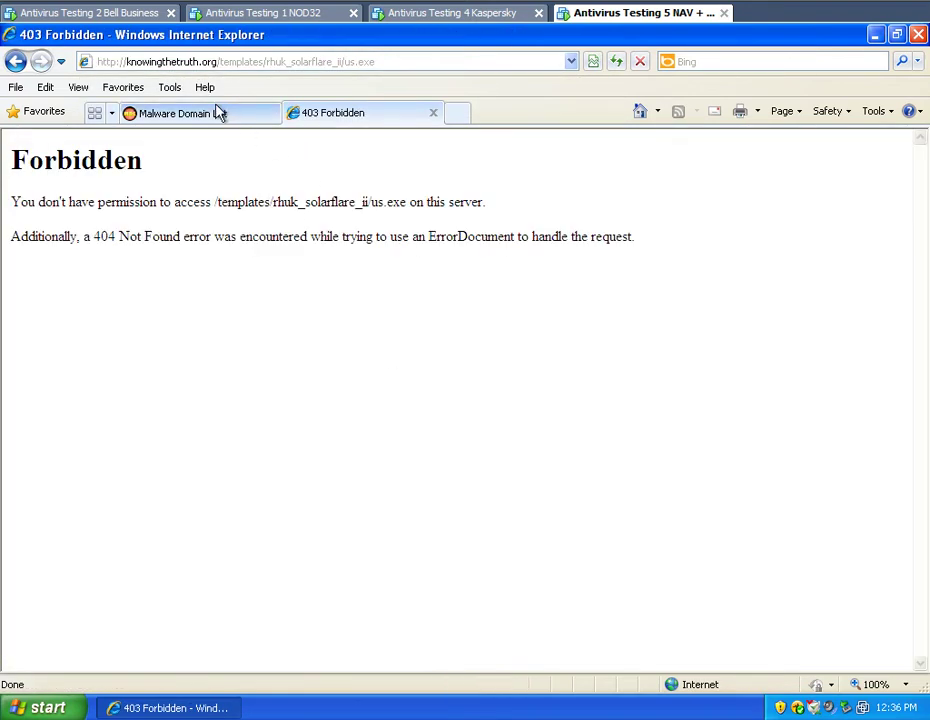
Copy the first-shockabsorbers.com ldr02.exe URL into the 403 Forbidden tab and load it
{"action": "left_click", "coordinate": [180, 113]}
{"action": "scroll", "coordinate": [400, 465], "scroll_direction": "down", "scroll_amount": 4}
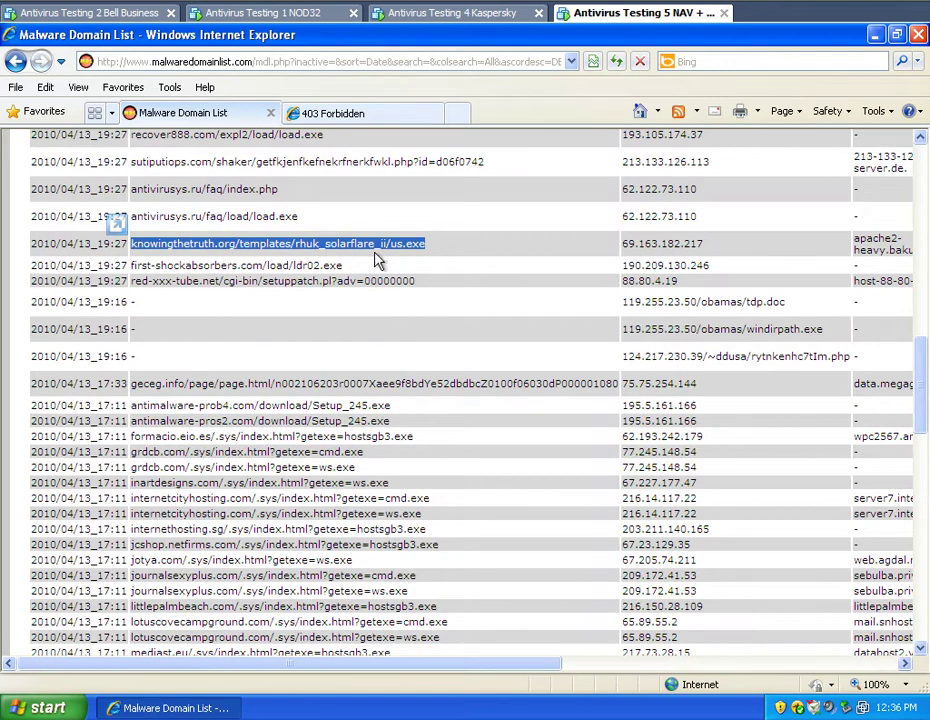
{"action": "left_click_drag", "start_coordinate": [372, 262], "coordinate": [128, 268]}
{"action": "right_click", "coordinate": [166, 266]}
{"action": "left_click", "coordinate": [190, 290]}
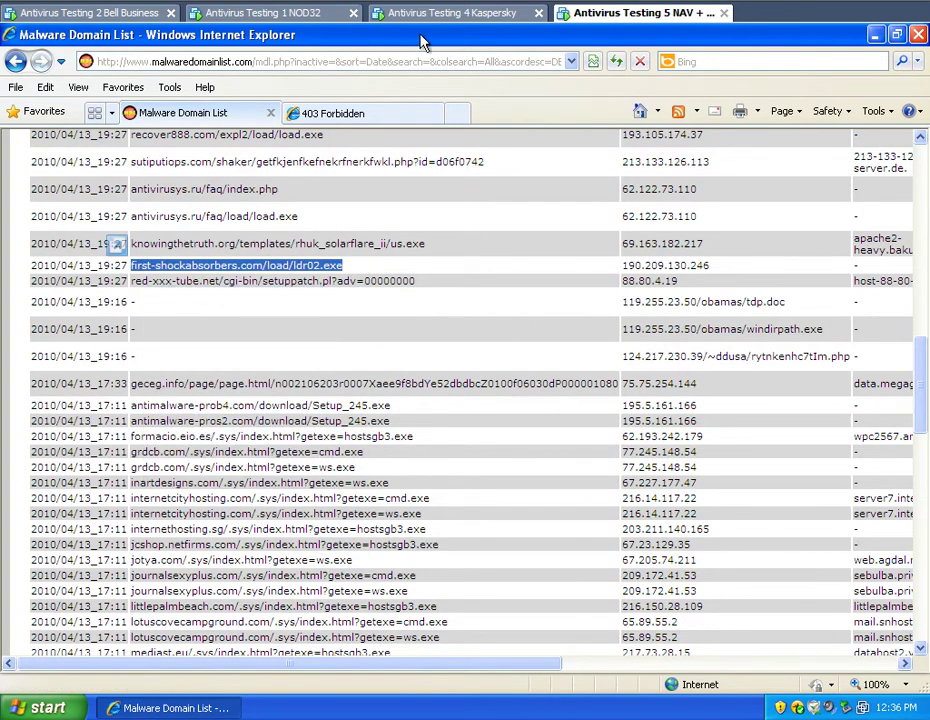
{"action": "left_click", "coordinate": [330, 113]}
{"action": "left_click", "coordinate": [250, 61]}
{"action": "right_click", "coordinate": [258, 62]}
{"action": "left_click", "coordinate": [300, 128]}
{"action": "key", "text": "Return"}
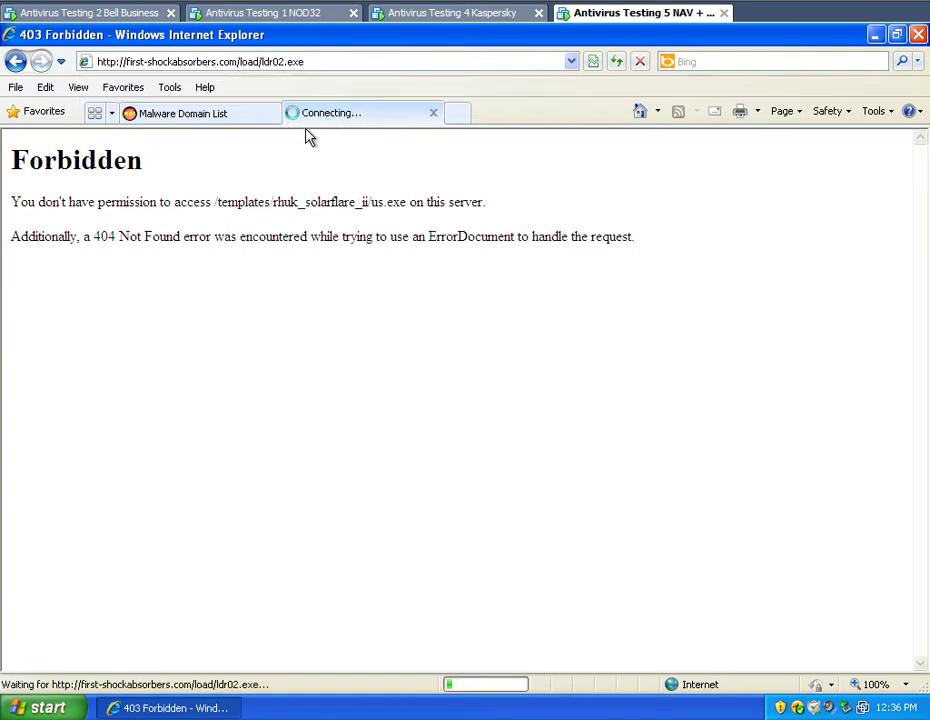
{"action": "left_click", "coordinate": [215, 115]}
Run ldr02.exe on the NAV + CF VM and inspect the full Task Manager process list
{"action": "left_click", "coordinate": [440, 381]}
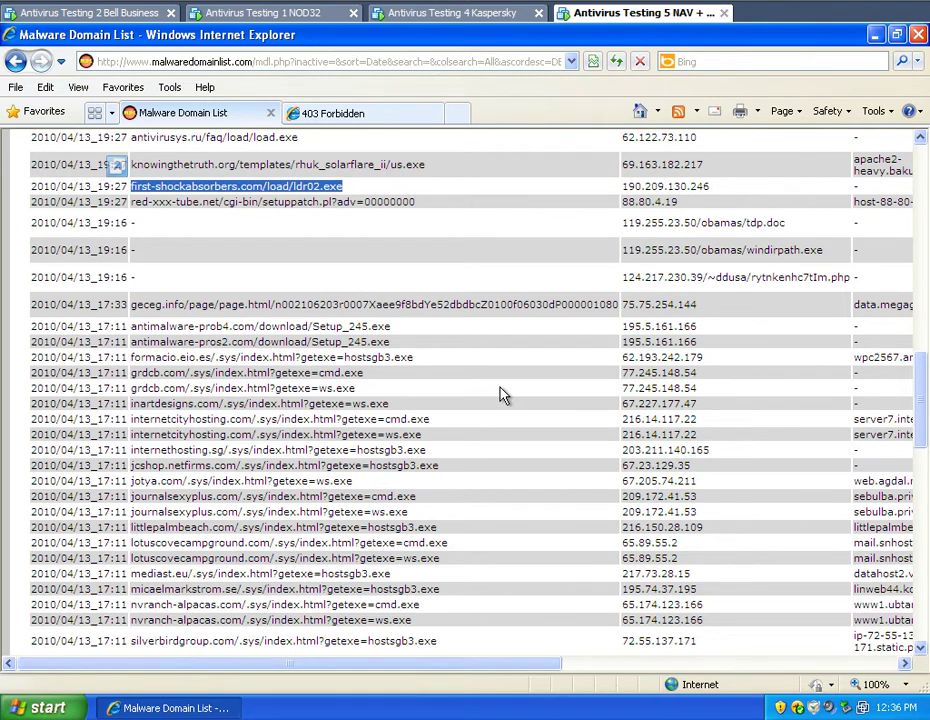
{"action": "left_click", "coordinate": [875, 36]}
{"action": "right_click", "coordinate": [428, 710]}
{"action": "left_click", "coordinate": [470, 654]}
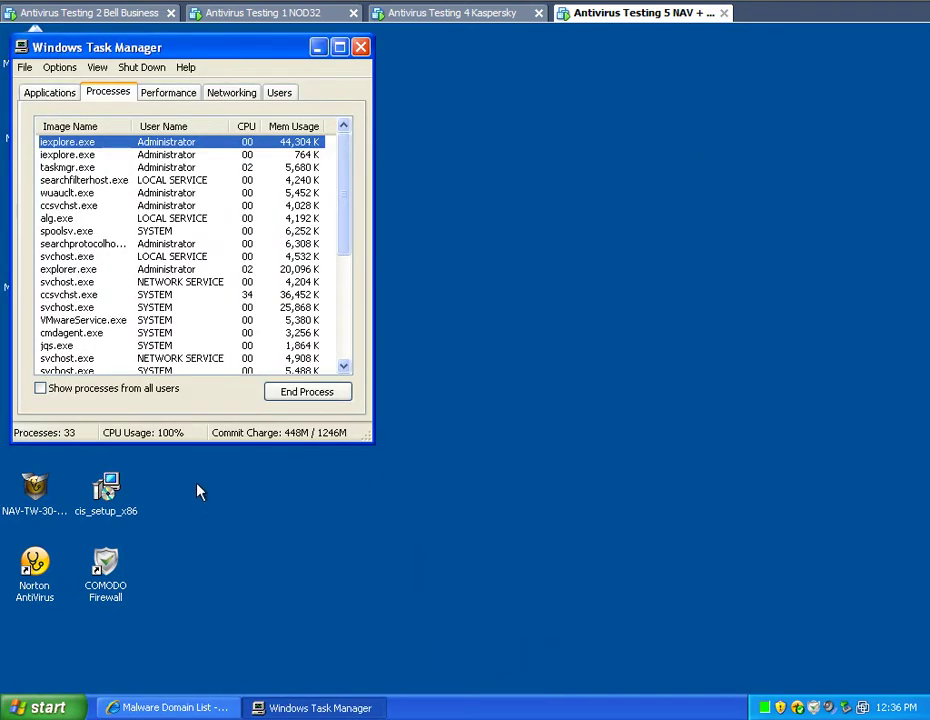
{"action": "left_click_drag", "start_coordinate": [194, 443], "coordinate": [191, 667]}
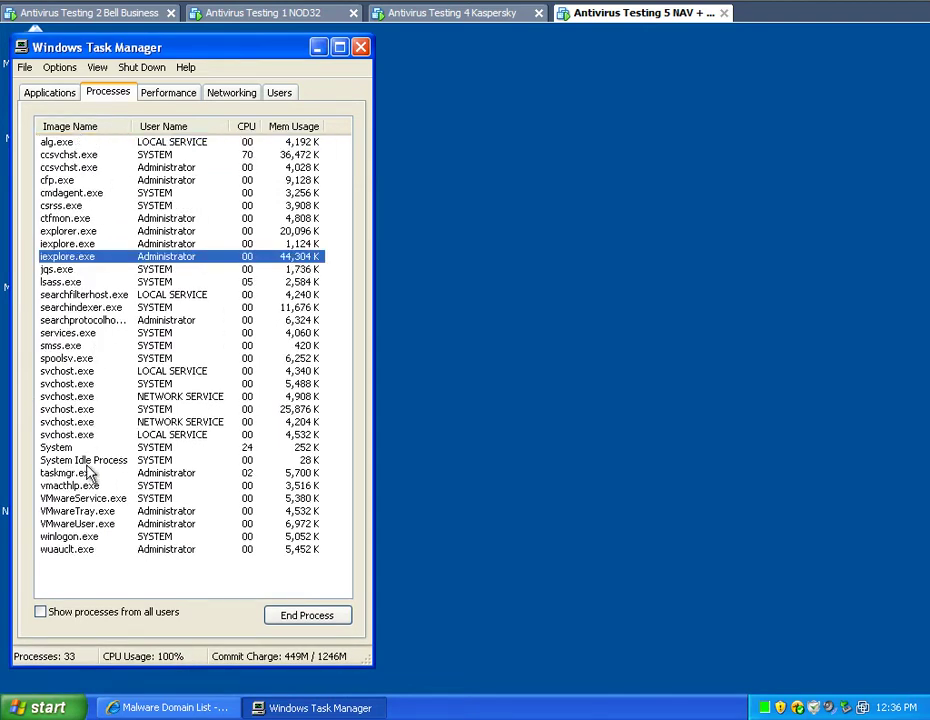
{"action": "left_click", "coordinate": [317, 47]}
{"action": "left_click", "coordinate": [196, 707]}
Load the ldr02.exe URL in the Kaspersky VM
{"action": "left_click", "coordinate": [440, 13]}
{"action": "right_click", "coordinate": [268, 66]}
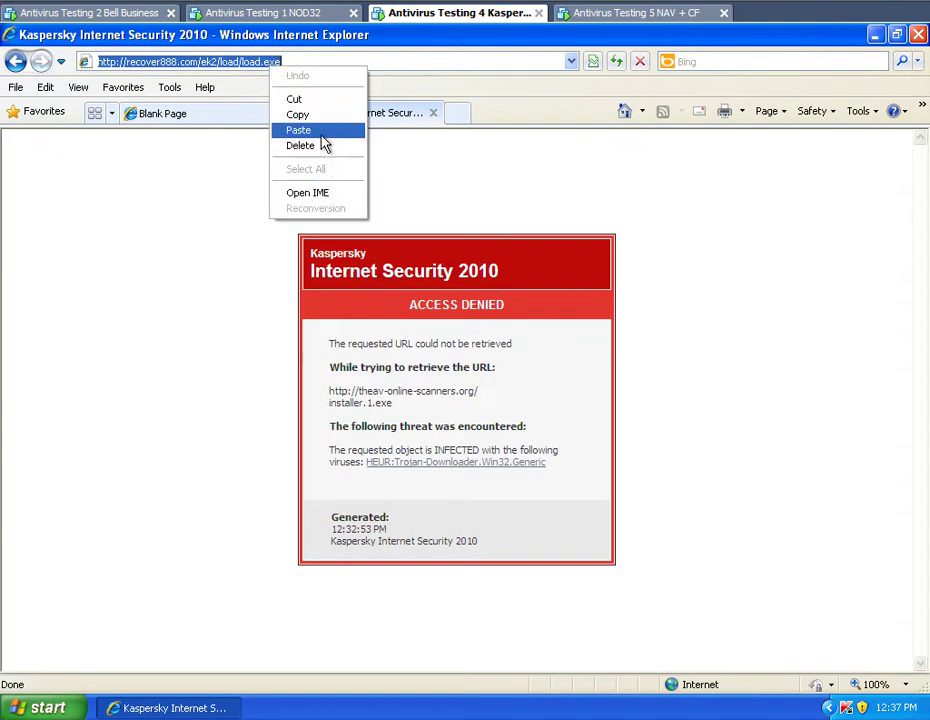
{"action": "left_click", "coordinate": [321, 130]}
{"action": "key", "text": "Return"}
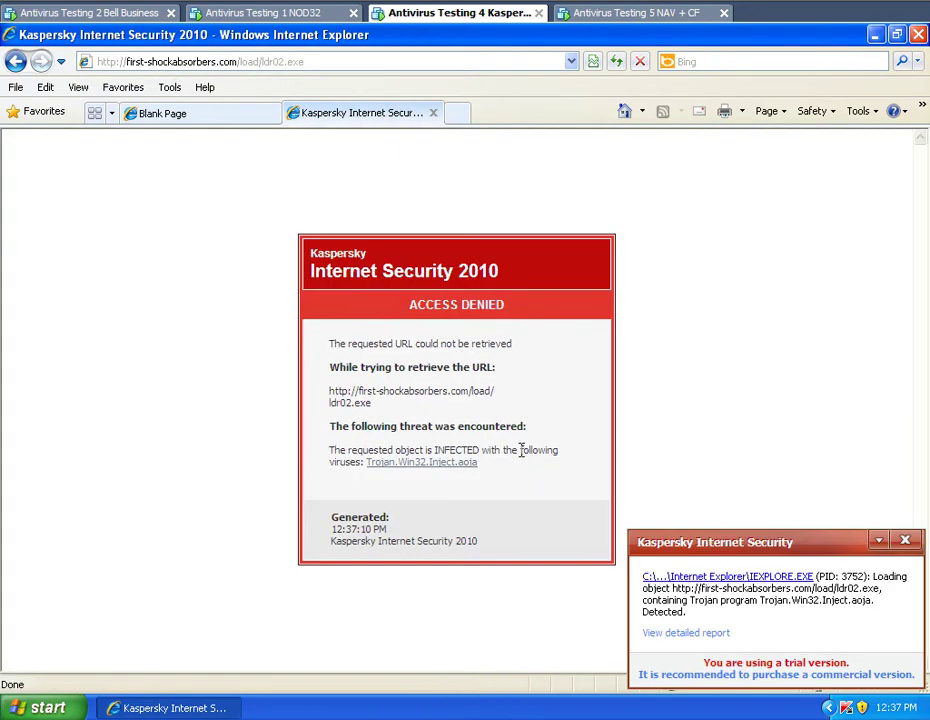
Load and run ldr02.exe in the NOD32 VM, dismissing the failed download messages
{"action": "left_click", "coordinate": [270, 14]}
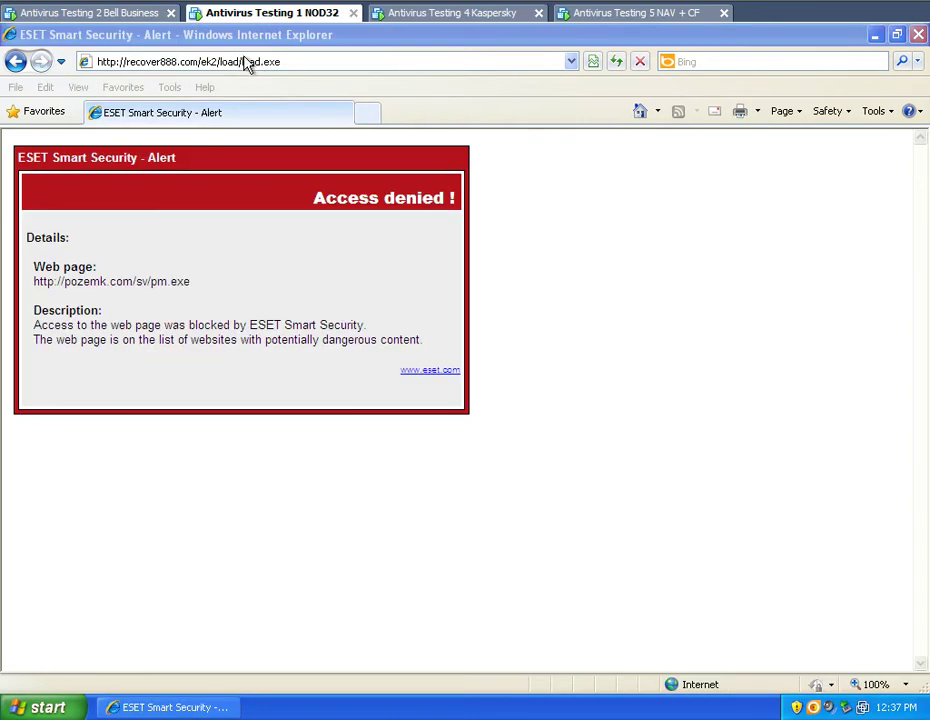
{"action": "left_click", "coordinate": [294, 61]}
{"action": "right_click", "coordinate": [242, 62]}
{"action": "left_click", "coordinate": [268, 125]}
{"action": "key", "text": "Return"}
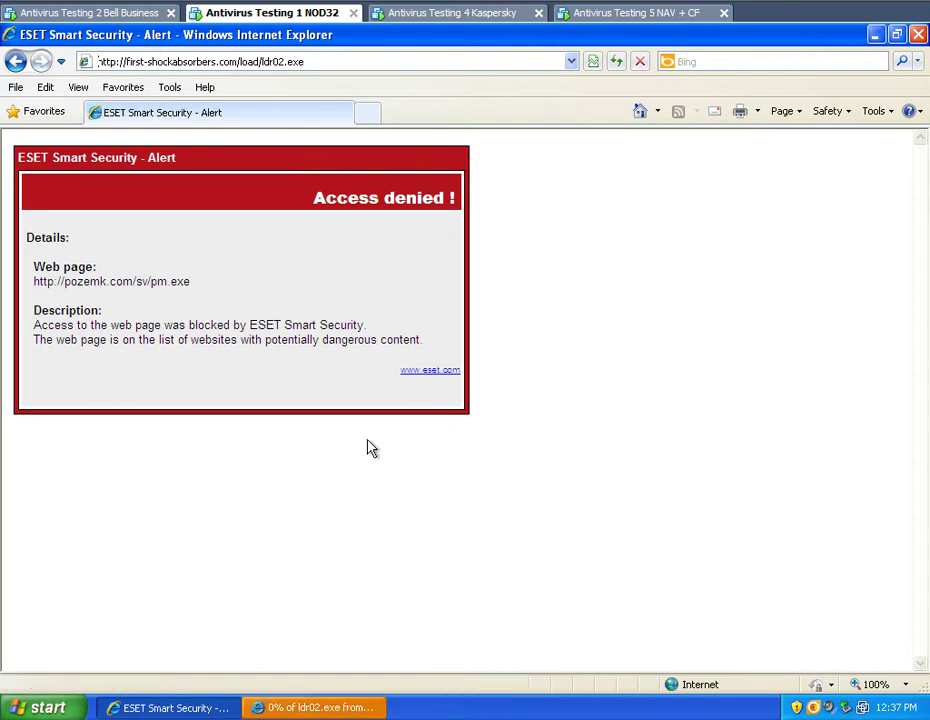
{"action": "left_click", "coordinate": [450, 384]}
{"action": "left_click", "coordinate": [462, 420]}
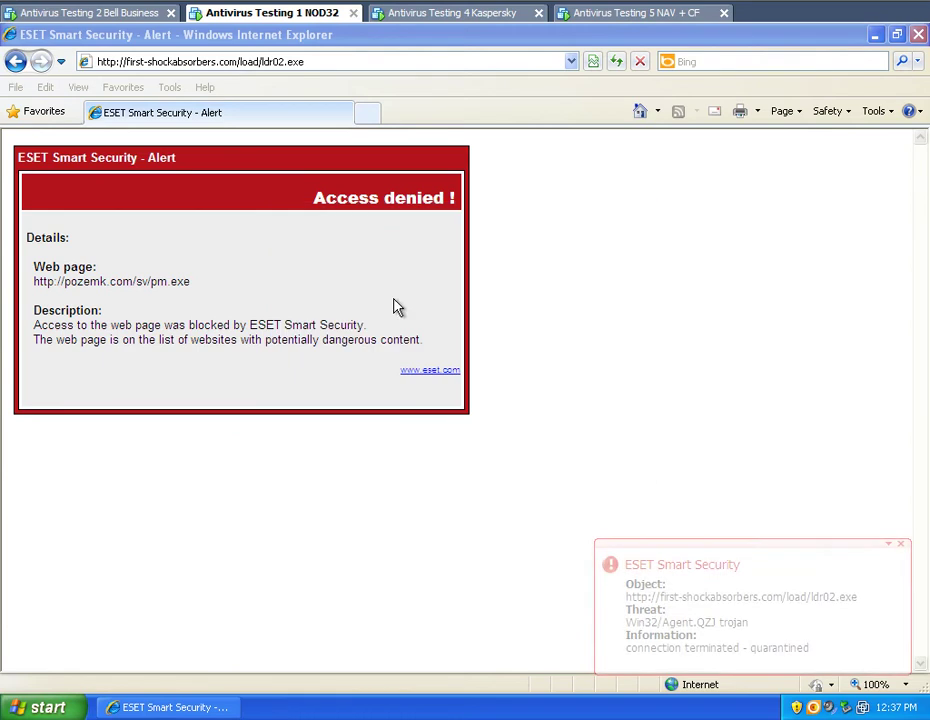
Replace the Bell Business VM's address with the ldr02.exe URL and load it
{"action": "left_click", "coordinate": [110, 15]}
{"action": "double_click", "coordinate": [142, 63]}
{"action": "left_click_drag", "start_coordinate": [322, 62], "coordinate": [3, 62]}
{"action": "right_click", "coordinate": [214, 62]}
{"action": "left_click", "coordinate": [240, 125]}
{"action": "key", "text": "Return"}
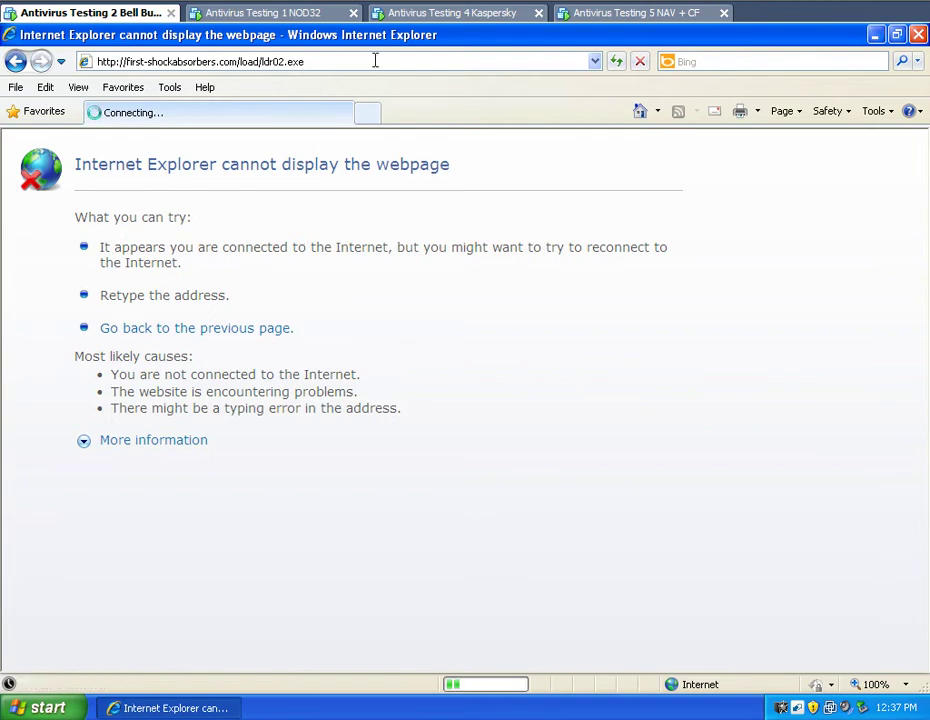
On the NAV + CF VM, copy the antimalware-prob4.com Setup_245.exe link from the list
{"action": "left_click", "coordinate": [617, 14]}
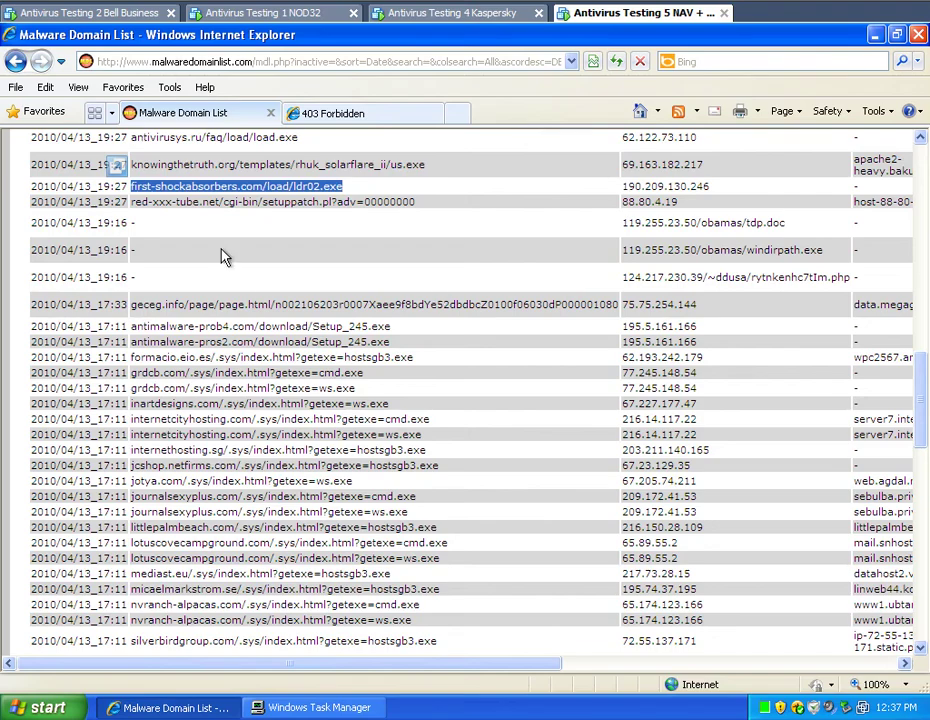
{"action": "left_click", "coordinate": [405, 343]}
{"action": "left_click_drag", "start_coordinate": [270, 338], "coordinate": [180, 328]}
{"action": "left_click", "coordinate": [422, 337]}
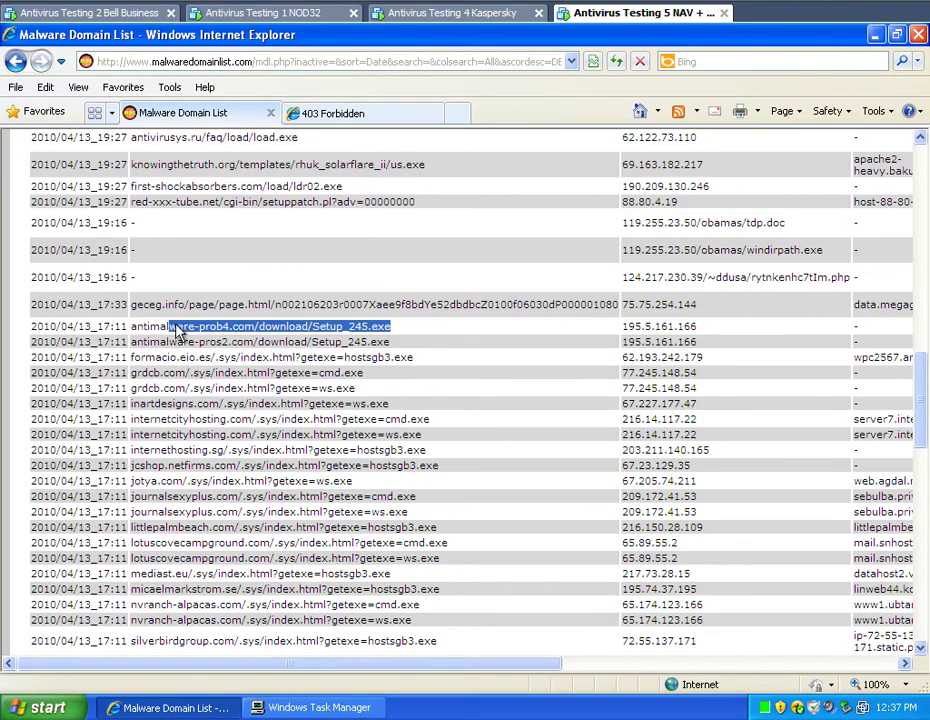
{"action": "left_click", "coordinate": [398, 330]}
{"action": "left_click_drag", "start_coordinate": [398, 330], "coordinate": [145, 332]}
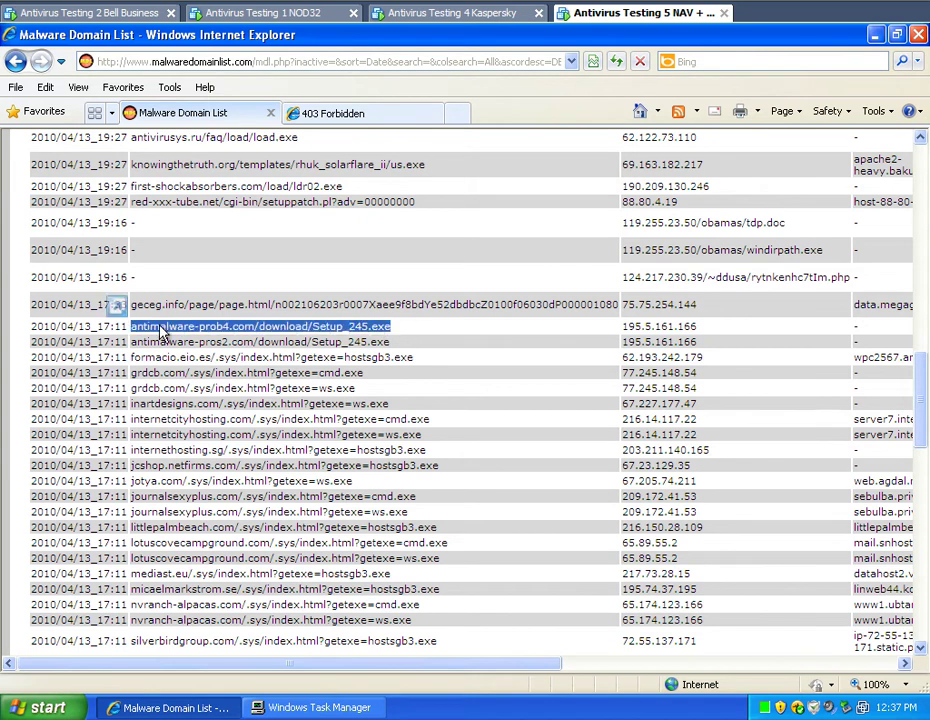
{"action": "right_click", "coordinate": [164, 332]}
{"action": "left_click", "coordinate": [199, 355]}
Paste the Setup_245.exe link into the 403 Forbidden tab's address bar and load it
{"action": "left_click", "coordinate": [300, 113]}
{"action": "left_click", "coordinate": [250, 62]}
{"action": "right_click", "coordinate": [250, 62]}
{"action": "left_click", "coordinate": [303, 127]}
{"action": "key", "text": "Return"}
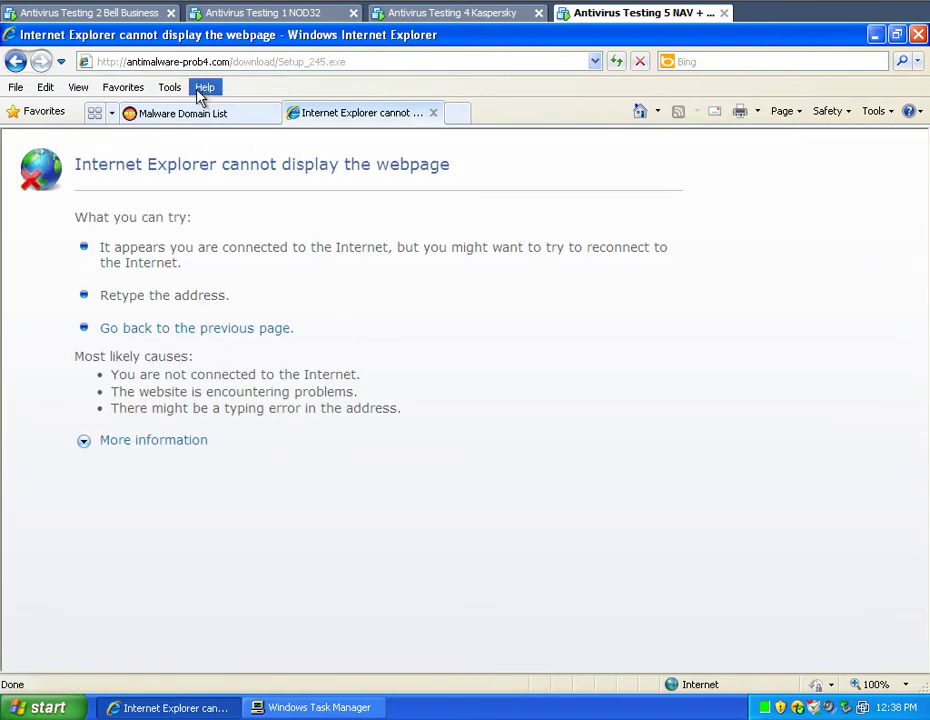
Scroll to the bottom of the Malware Domain List and go to page 2, starting at lomahhs.net
{"action": "left_click", "coordinate": [183, 113]}
{"action": "scroll", "coordinate": [438, 452], "scroll_direction": "down", "scroll_amount": 3}
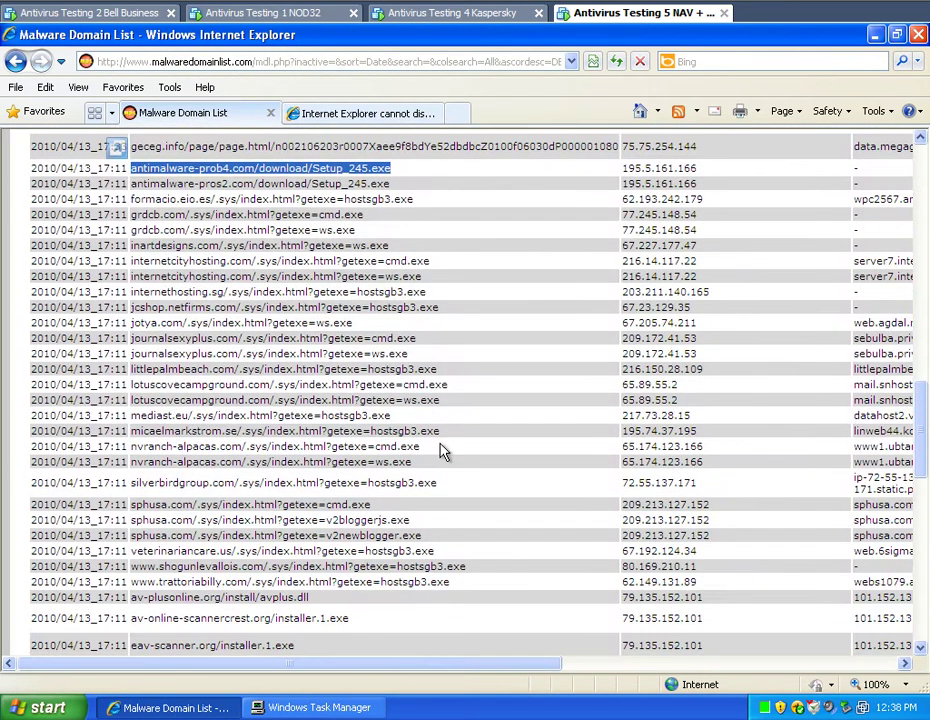
{"action": "left_click_drag", "start_coordinate": [474, 675], "coordinate": [710, 668]}
{"action": "scroll", "coordinate": [652, 597], "scroll_direction": "down", "scroll_amount": 3}
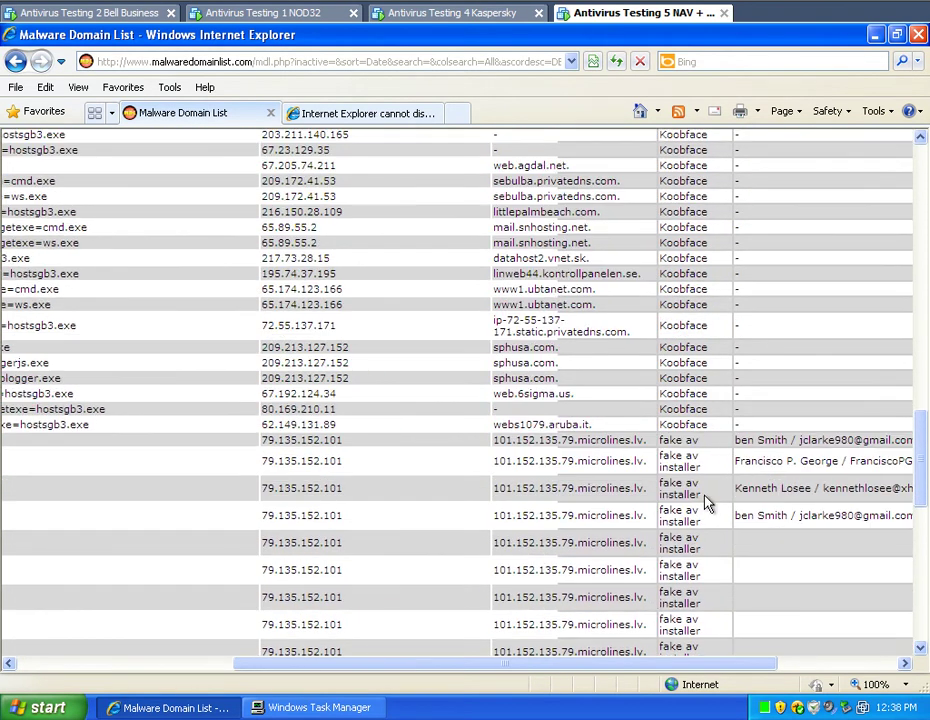
{"action": "left_click_drag", "start_coordinate": [585, 676], "coordinate": [332, 679]}
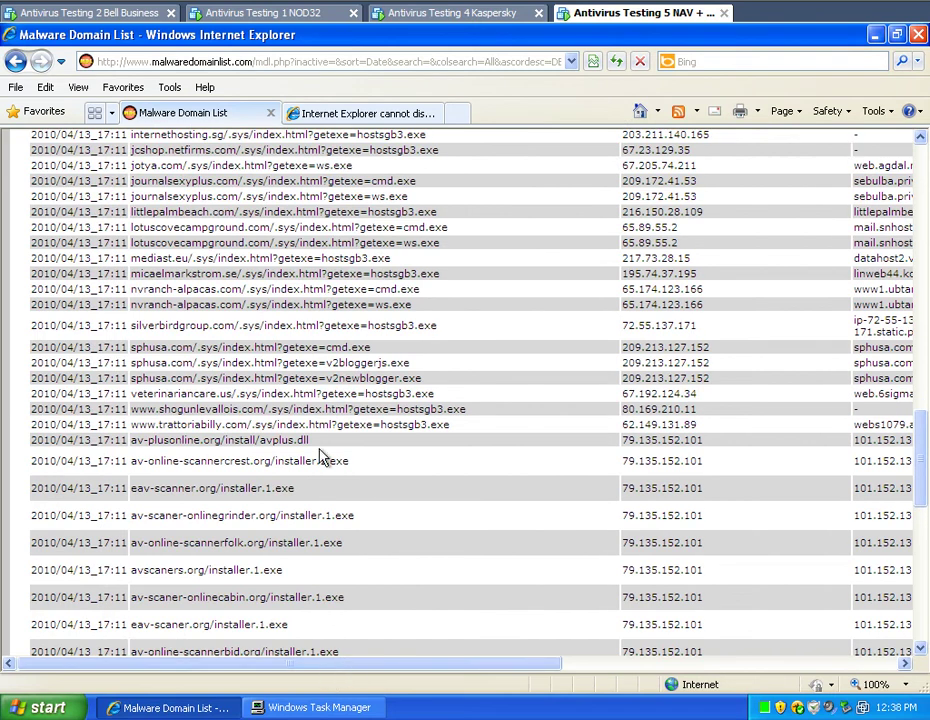
{"action": "left_click_drag", "start_coordinate": [301, 490], "coordinate": [199, 489]}
{"action": "scroll", "coordinate": [385, 505], "scroll_direction": "down", "scroll_amount": 10}
{"action": "scroll", "coordinate": [391, 513], "scroll_direction": "down", "scroll_amount": 3}
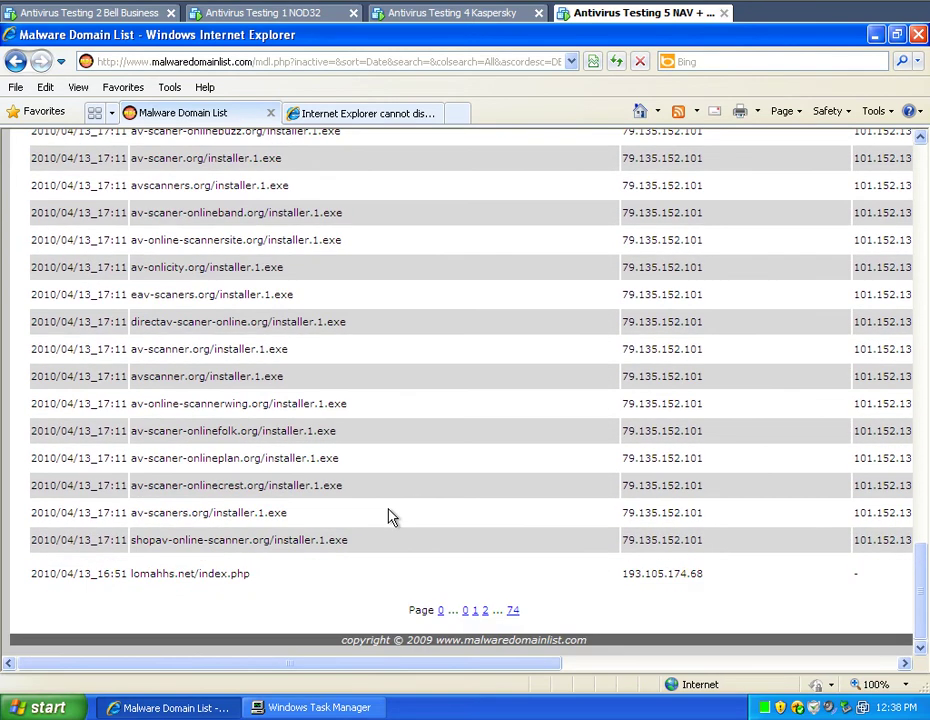
{"action": "left_click", "coordinate": [485, 610]}
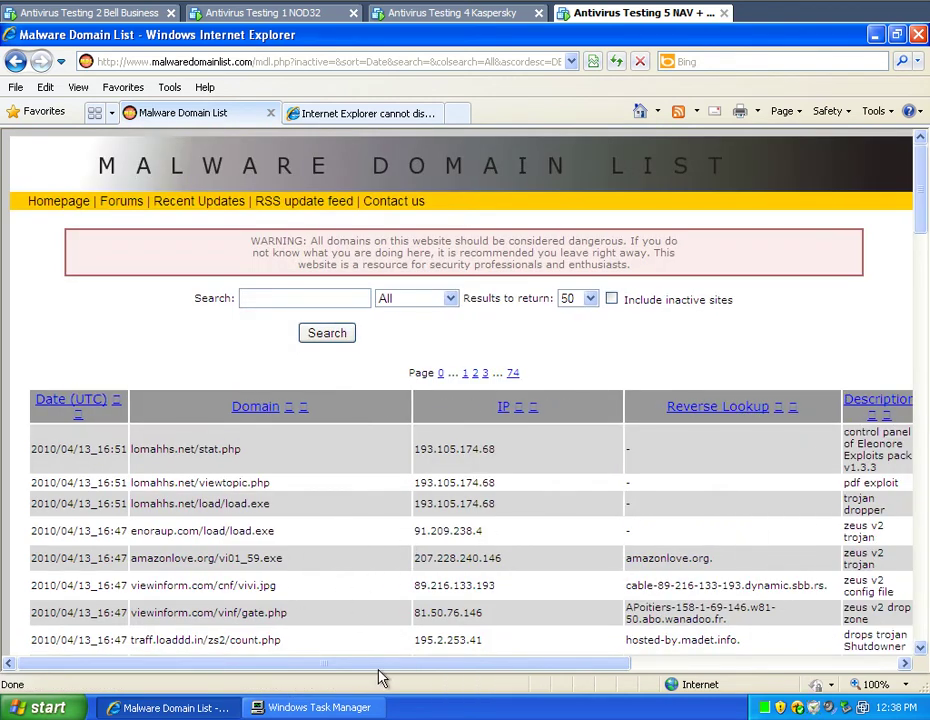
{"action": "left_click_drag", "start_coordinate": [378, 665], "coordinate": [430, 625]}
{"action": "scroll", "coordinate": [430, 612], "scroll_direction": "down", "scroll_amount": 2}
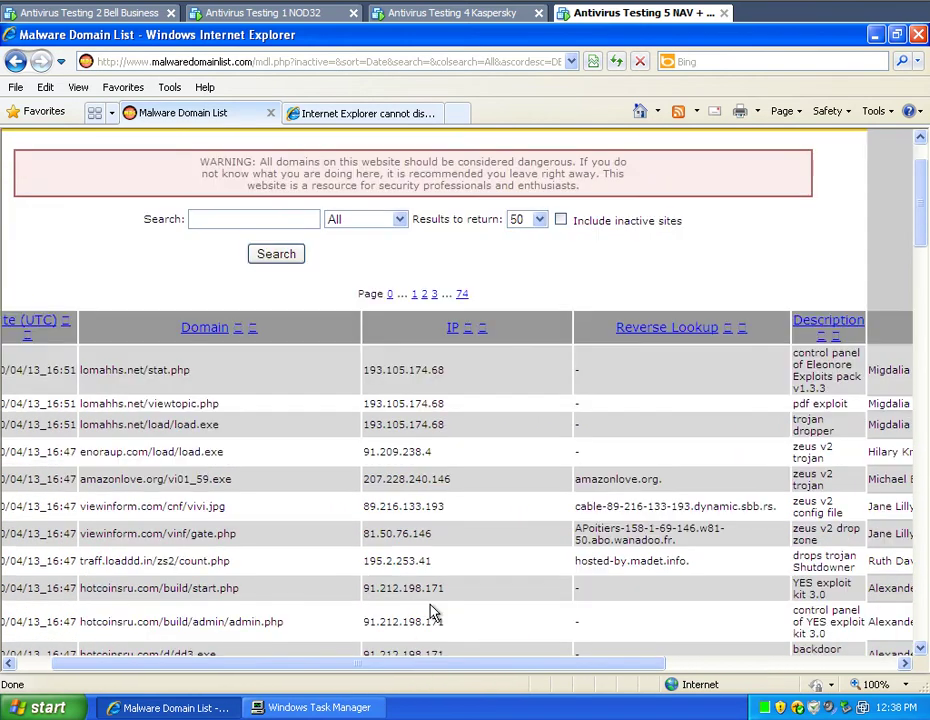
{"action": "scroll", "coordinate": [433, 610], "scroll_direction": "down", "scroll_amount": 3}
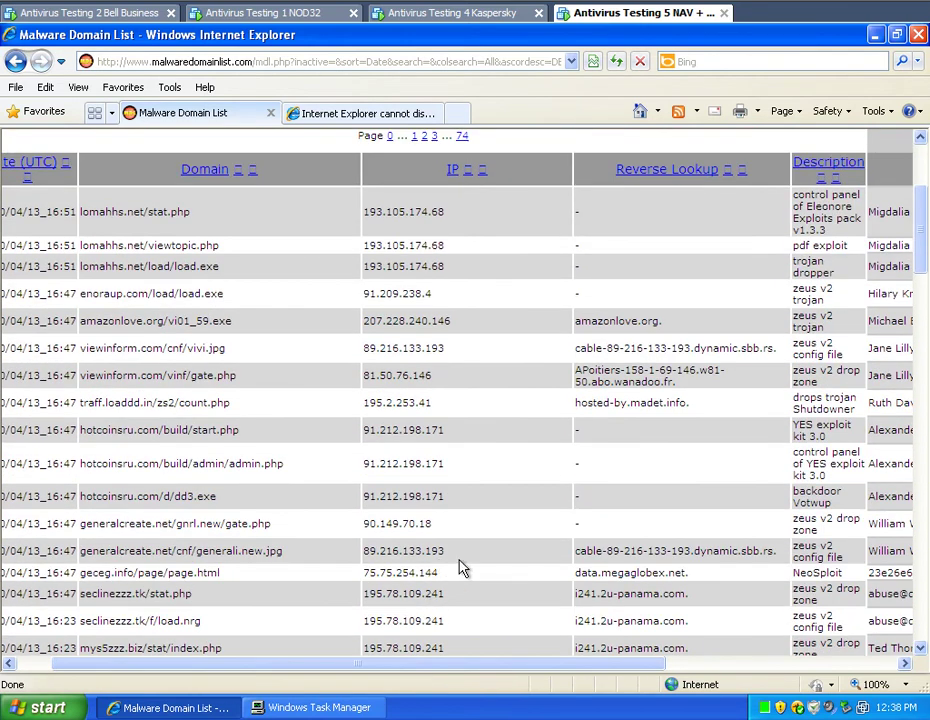
Copy the path4life.org/file.exe link into the spare tab and load it
{"action": "scroll", "coordinate": [500, 568], "scroll_direction": "down", "scroll_amount": 6}
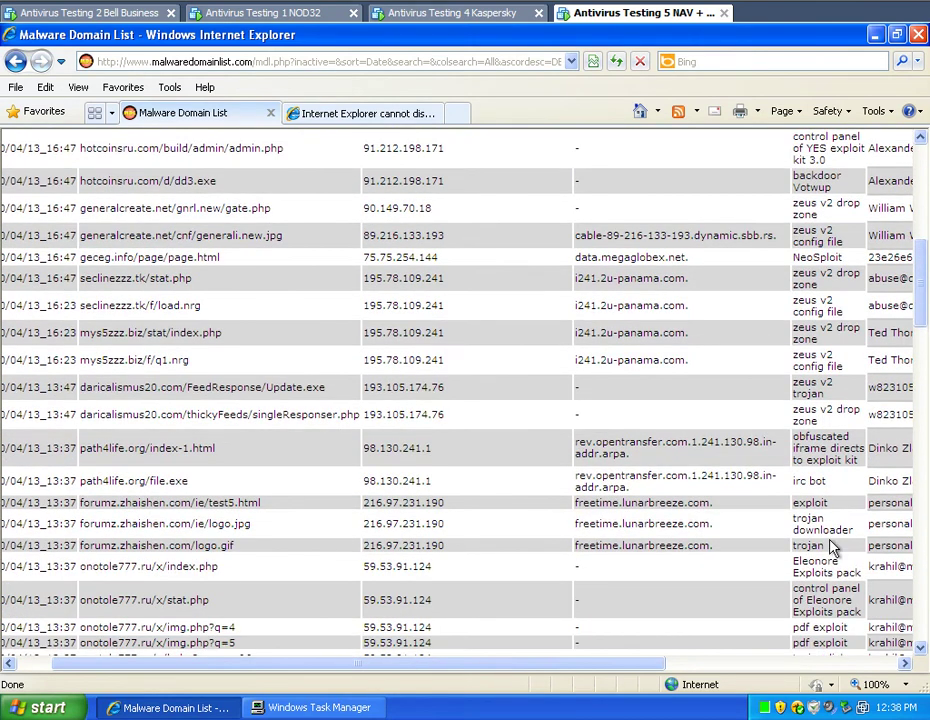
{"action": "left_click_drag", "start_coordinate": [195, 488], "coordinate": [108, 486]}
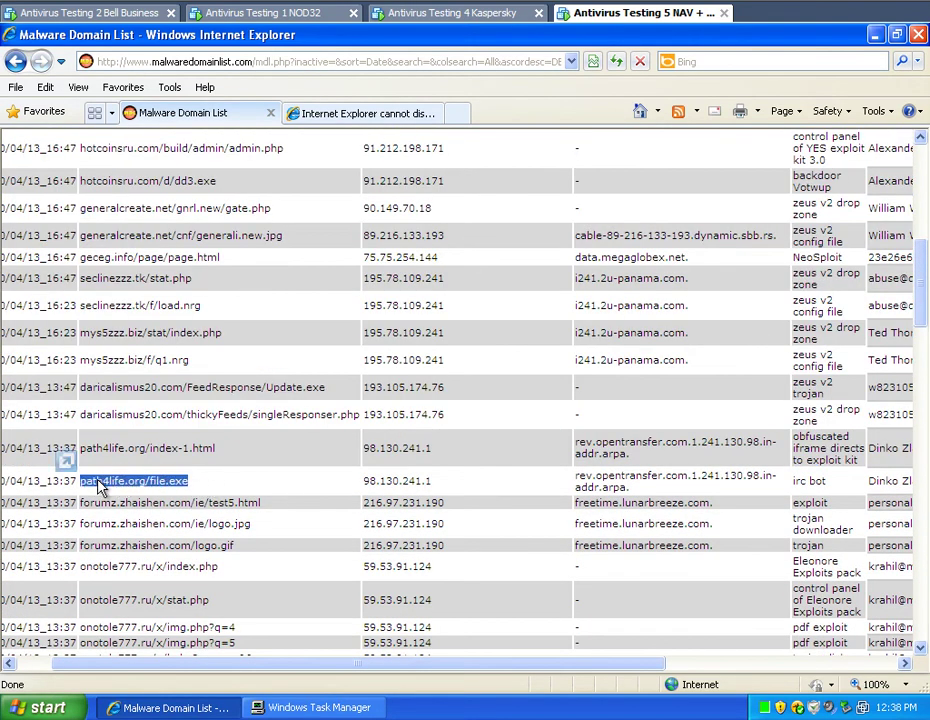
{"action": "right_click", "coordinate": [110, 492]}
{"action": "left_click", "coordinate": [150, 510]}
{"action": "left_click", "coordinate": [382, 114]}
{"action": "left_click", "coordinate": [217, 61]}
{"action": "right_click", "coordinate": [280, 63]}
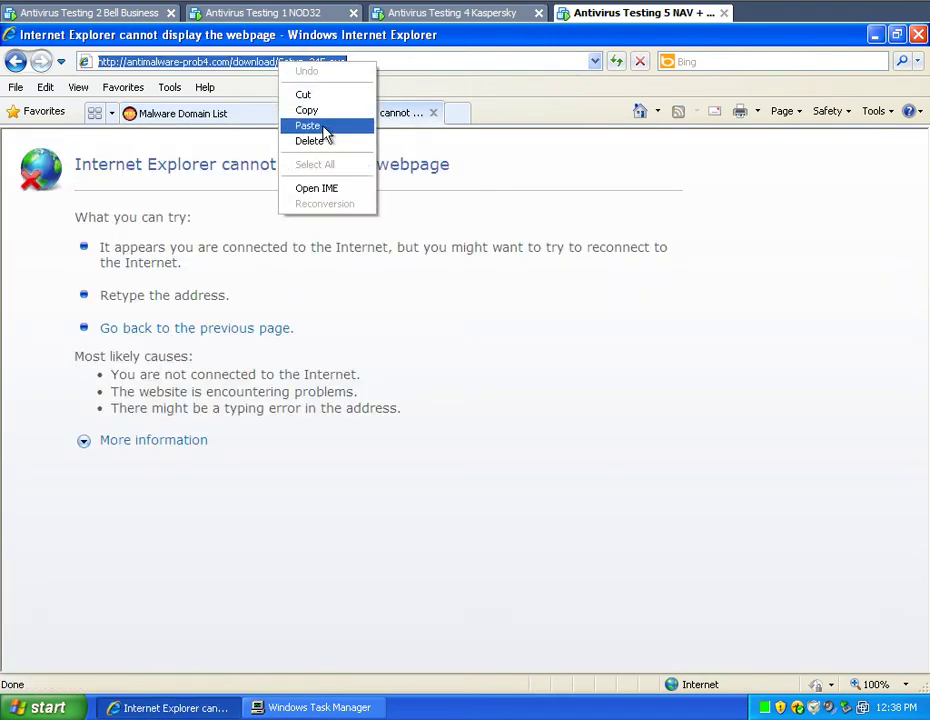
{"action": "left_click", "coordinate": [324, 126]}
{"action": "key", "text": "Return"}
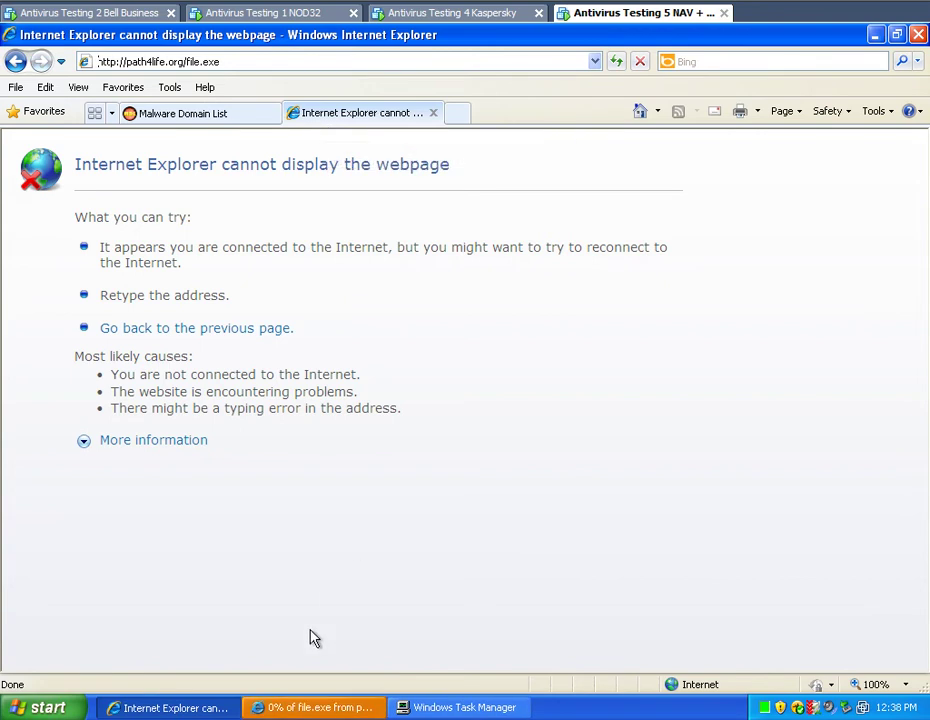
Run the downloaded file.exe and briefly check Task Manager's running processes
{"action": "left_click", "coordinate": [330, 707]}
{"action": "left_click", "coordinate": [434, 386]}
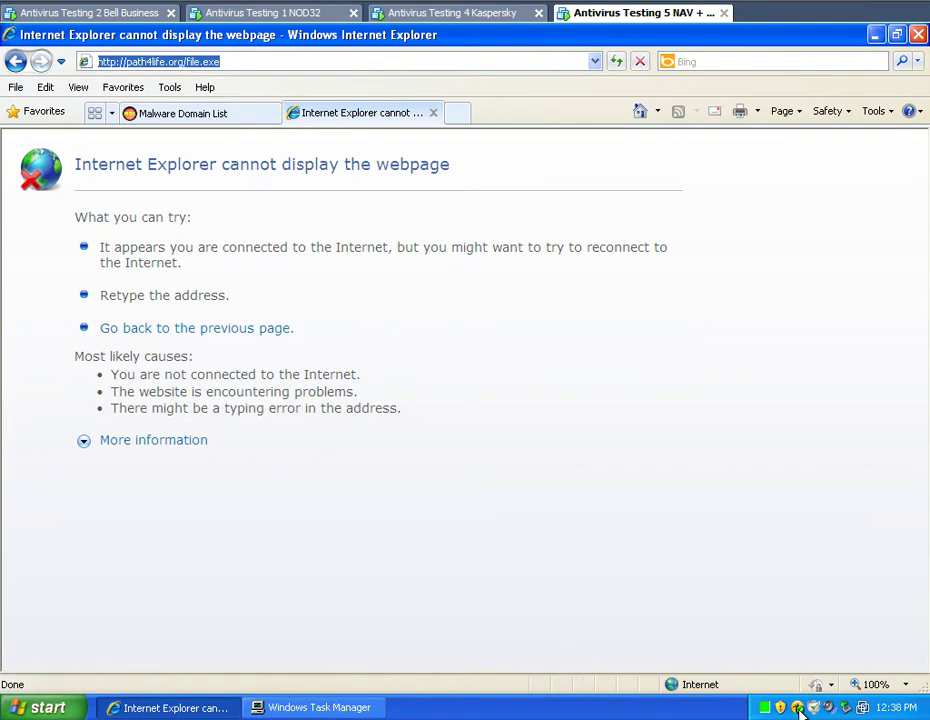
{"action": "left_click", "coordinate": [338, 708]}
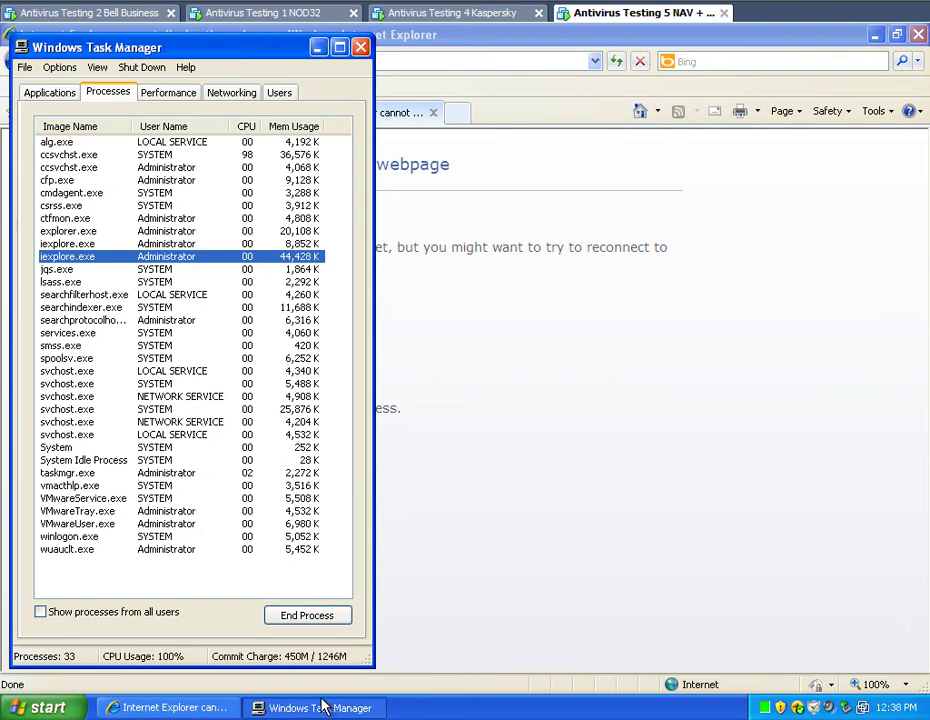
{"action": "left_click", "coordinate": [313, 708]}
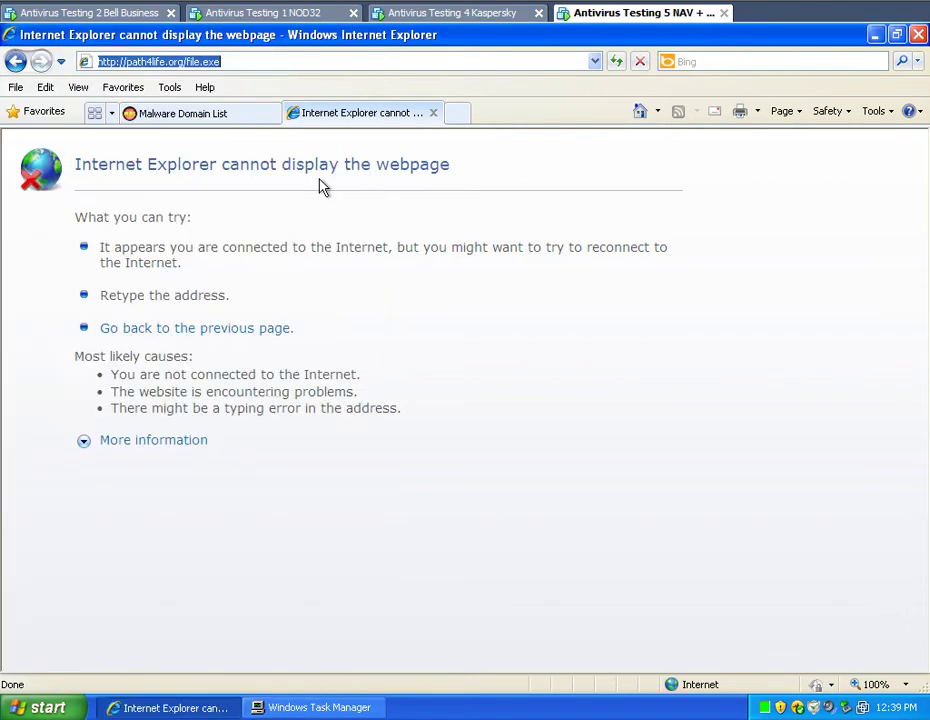
Load the path4life.org/file.exe link in the Kaspersky VM
{"action": "left_click", "coordinate": [233, 116]}
{"action": "left_click", "coordinate": [322, 113]}
{"action": "left_click", "coordinate": [453, 13]}
{"action": "left_click", "coordinate": [305, 62]}
{"action": "right_click", "coordinate": [278, 63]}
{"action": "left_click", "coordinate": [307, 125]}
{"action": "key", "text": "Return"}
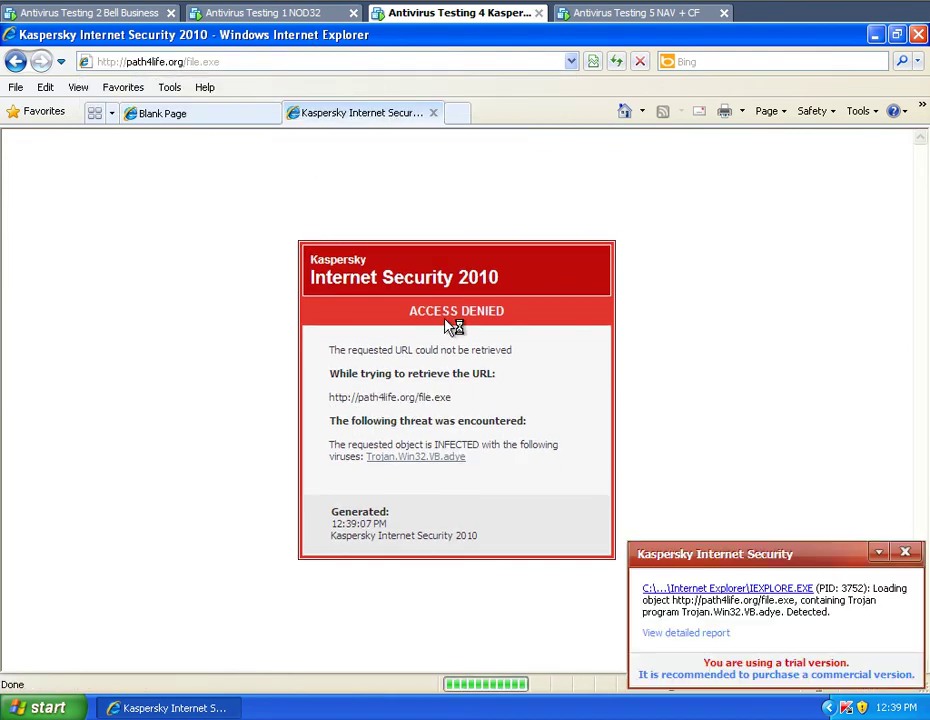
Load and run file.exe in the NOD32 VM, dismissing the connection reset error
{"action": "left_click", "coordinate": [212, 14]}
{"action": "right_click", "coordinate": [254, 63]}
{"action": "left_click", "coordinate": [285, 130]}
{"action": "key", "text": "Return"}
{"action": "left_click", "coordinate": [307, 707]}
{"action": "left_click", "coordinate": [438, 381]}
{"action": "left_click", "coordinate": [464, 422]}
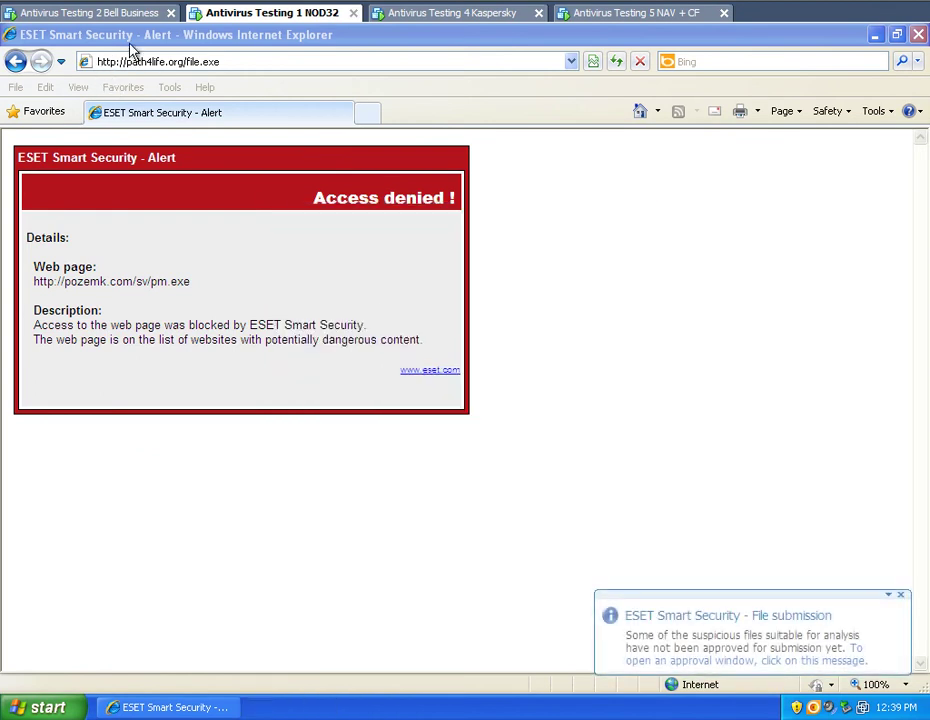
Load and run file.exe in the Bell Business VM, close the access error, and return to NAV's list
{"action": "left_click", "coordinate": [94, 13]}
{"action": "left_click", "coordinate": [188, 70]}
{"action": "right_click", "coordinate": [188, 70]}
{"action": "left_click", "coordinate": [235, 137]}
{"action": "key", "text": "Return"}
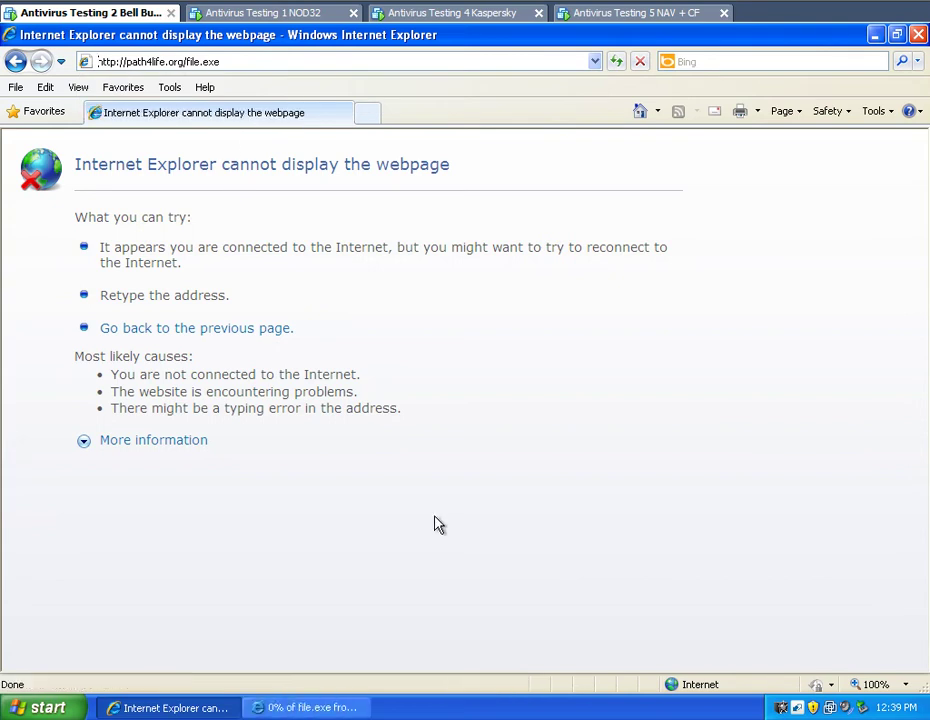
{"action": "left_click", "coordinate": [355, 706]}
{"action": "left_click", "coordinate": [436, 380]}
{"action": "left_click", "coordinate": [546, 360]}
{"action": "left_click", "coordinate": [466, 418]}
{"action": "left_click", "coordinate": [590, 13]}
{"action": "left_click", "coordinate": [200, 113]}
Copy the dwnk.in/appreg70700.exe link from the list and load it in the NAV VM's spare tab
{"action": "scroll", "coordinate": [259, 421], "scroll_direction": "down", "scroll_amount": 5}
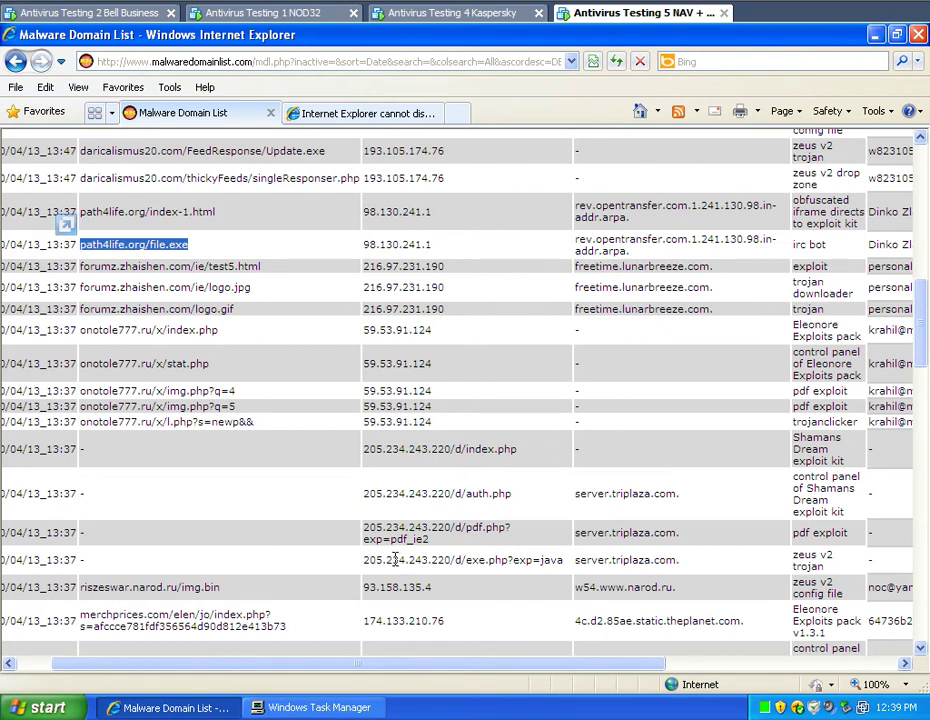
{"action": "scroll", "coordinate": [395, 560], "scroll_direction": "down", "scroll_amount": 6}
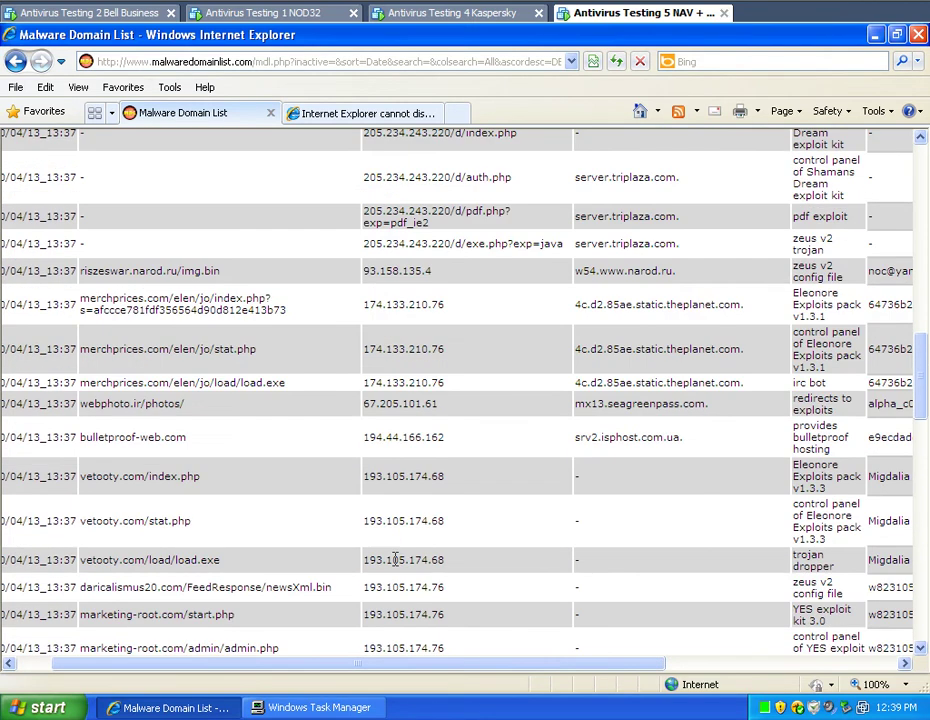
{"action": "scroll", "coordinate": [395, 560], "scroll_direction": "down", "scroll_amount": 3}
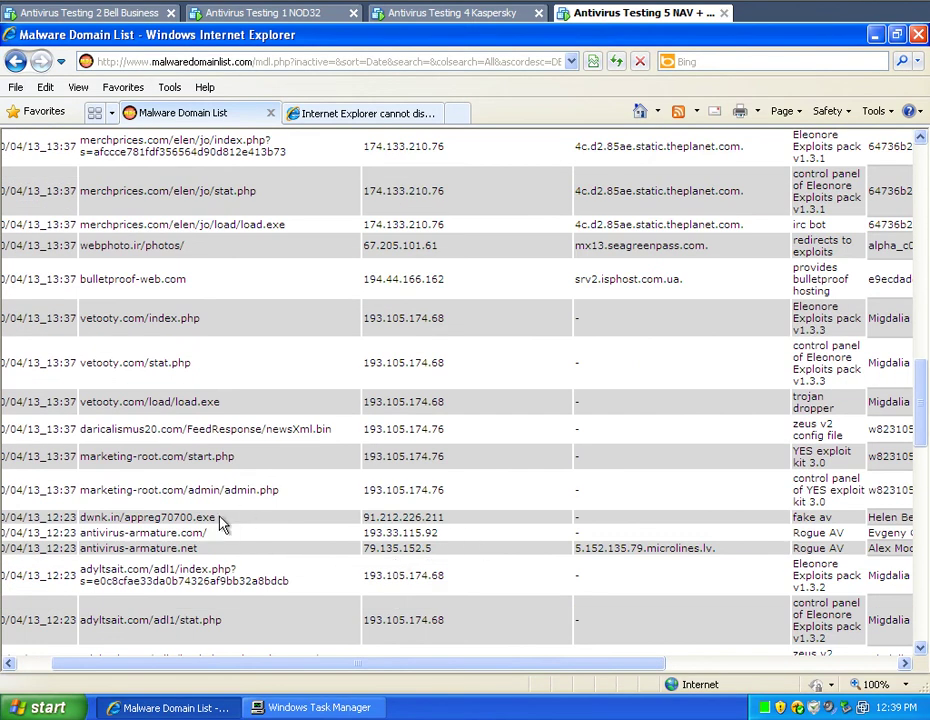
{"action": "left_click_drag", "start_coordinate": [218, 517], "coordinate": [80, 518]}
{"action": "right_click", "coordinate": [112, 521]}
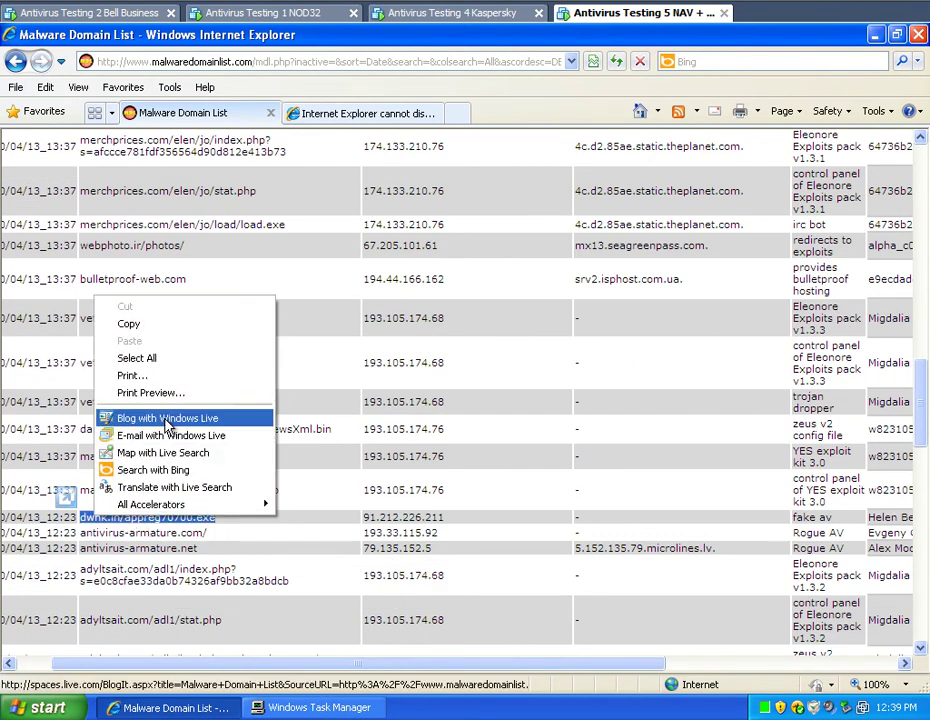
{"action": "left_click", "coordinate": [145, 324]}
{"action": "left_click", "coordinate": [300, 113]}
{"action": "left_click", "coordinate": [235, 62]}
{"action": "right_click", "coordinate": [225, 62]}
{"action": "left_click", "coordinate": [253, 122]}
{"action": "key", "text": "Return"}
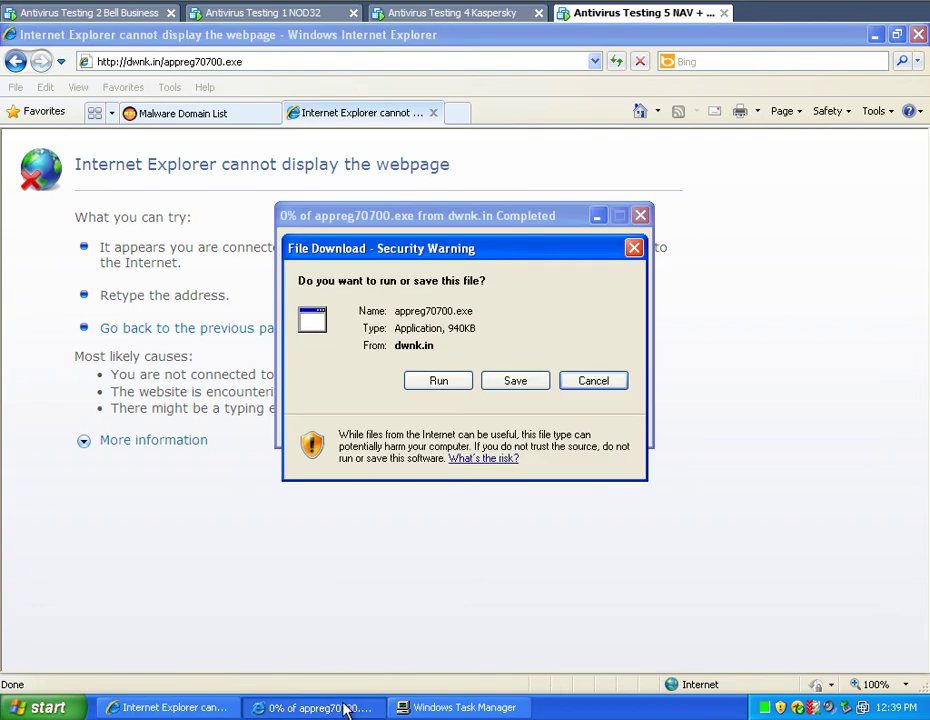
Run appreg70700.exe, check running processes and Norton AntiVirus status, then close Norton's windows
{"action": "left_click", "coordinate": [438, 380]}
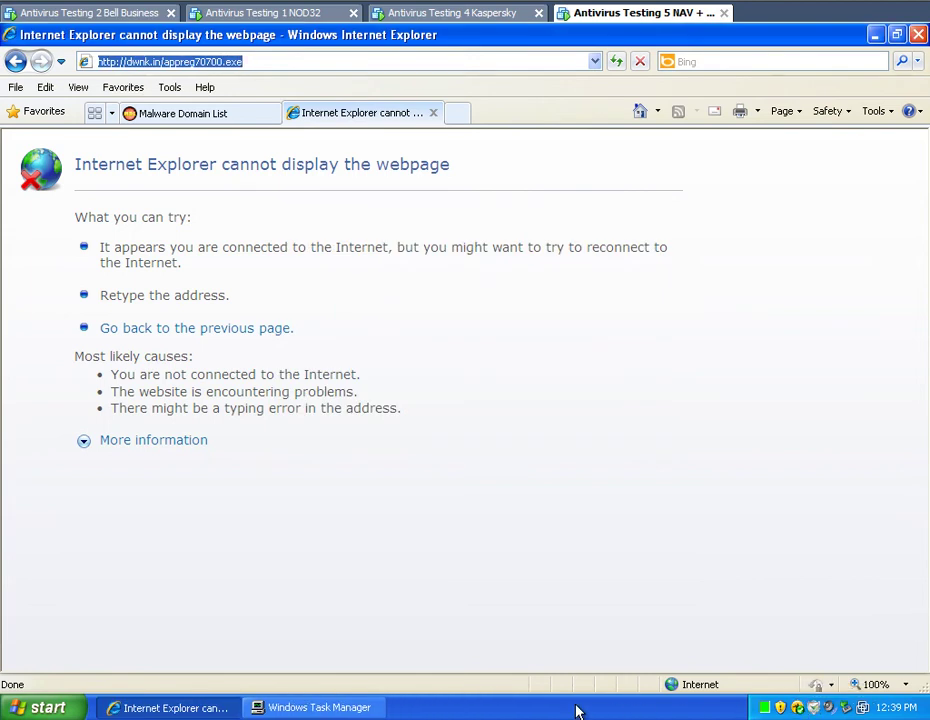
{"action": "left_click", "coordinate": [300, 708]}
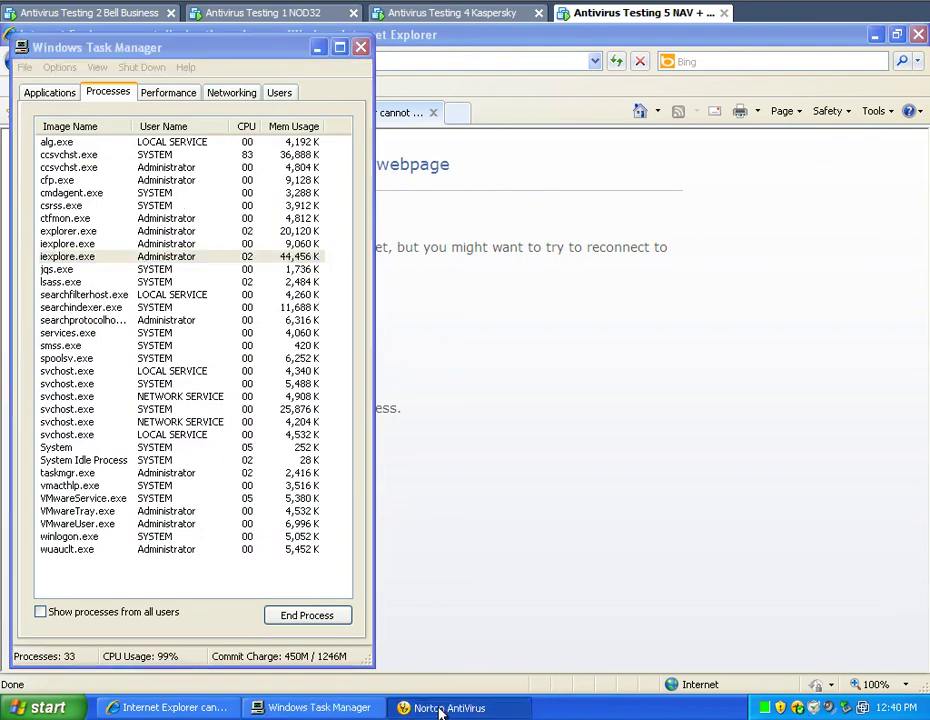
{"action": "left_click", "coordinate": [432, 708]}
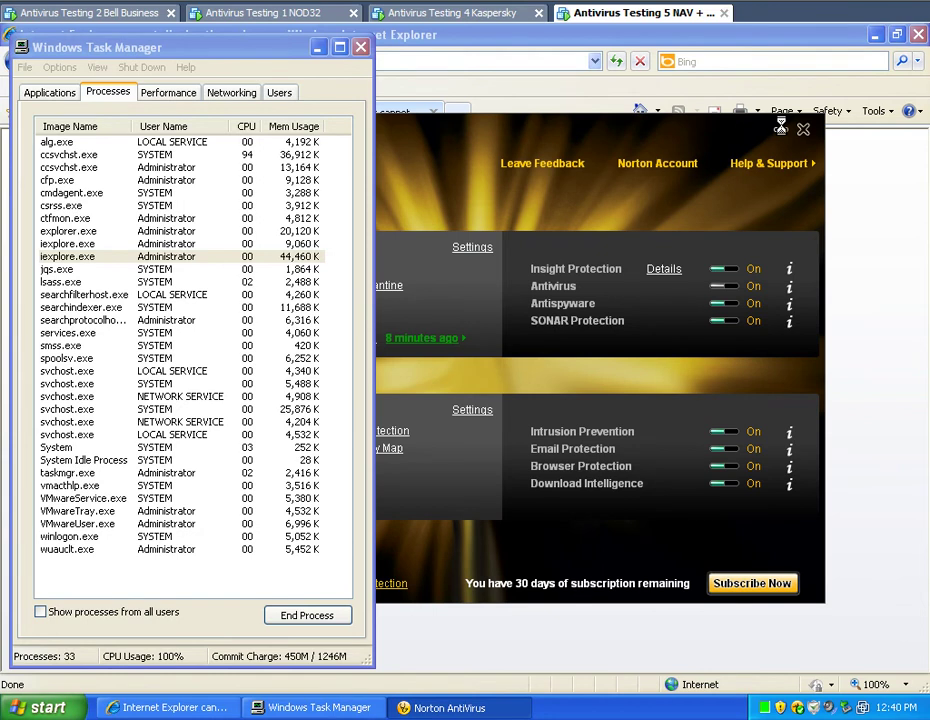
{"action": "left_click", "coordinate": [316, 50]}
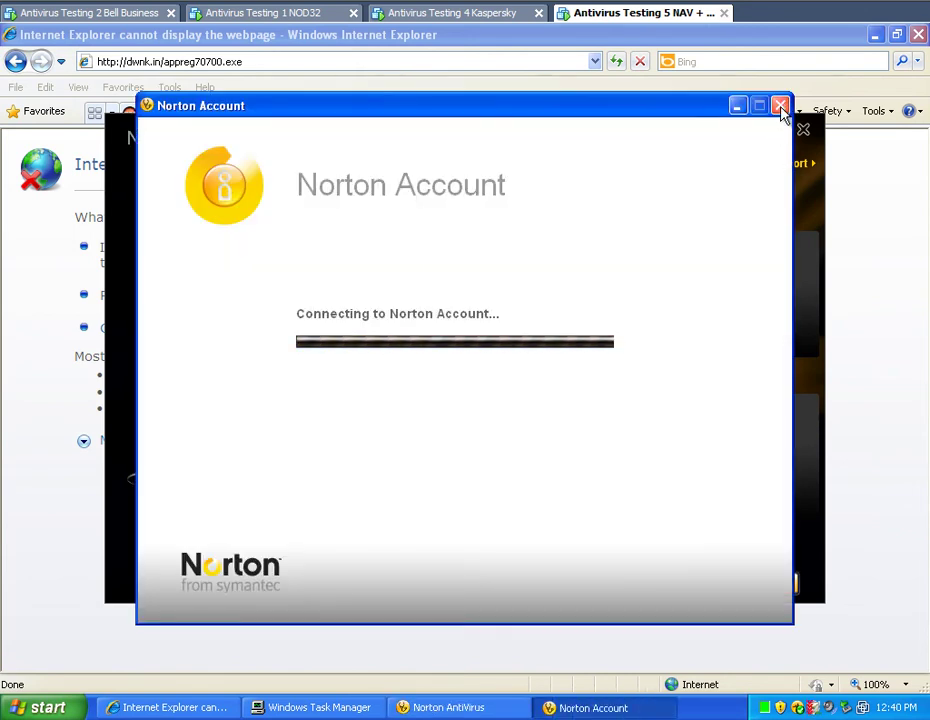
{"action": "left_click", "coordinate": [781, 107]}
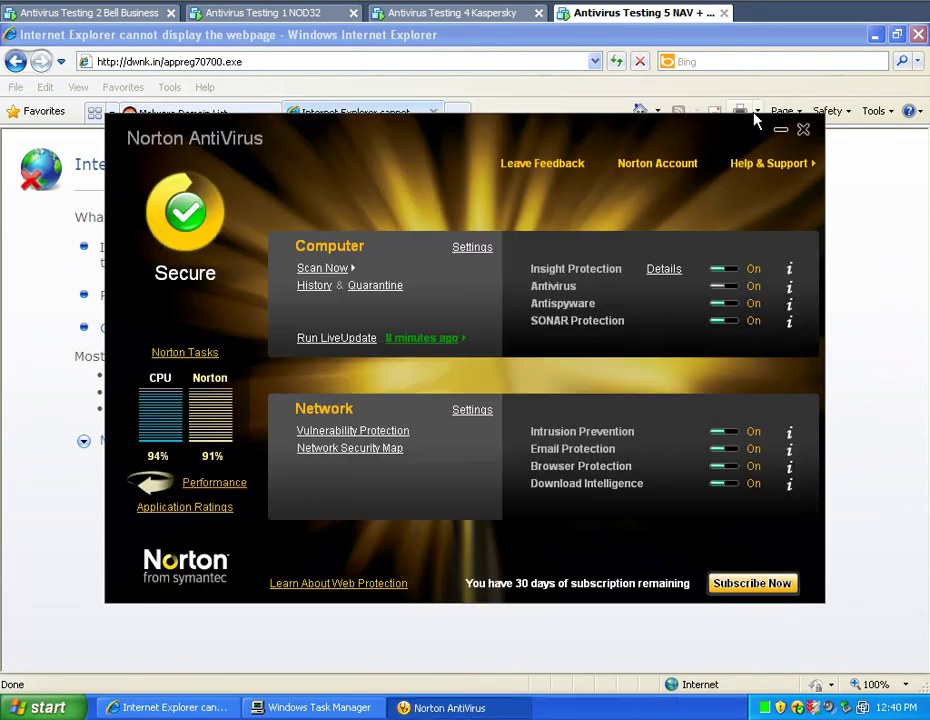
{"action": "left_click", "coordinate": [804, 131]}
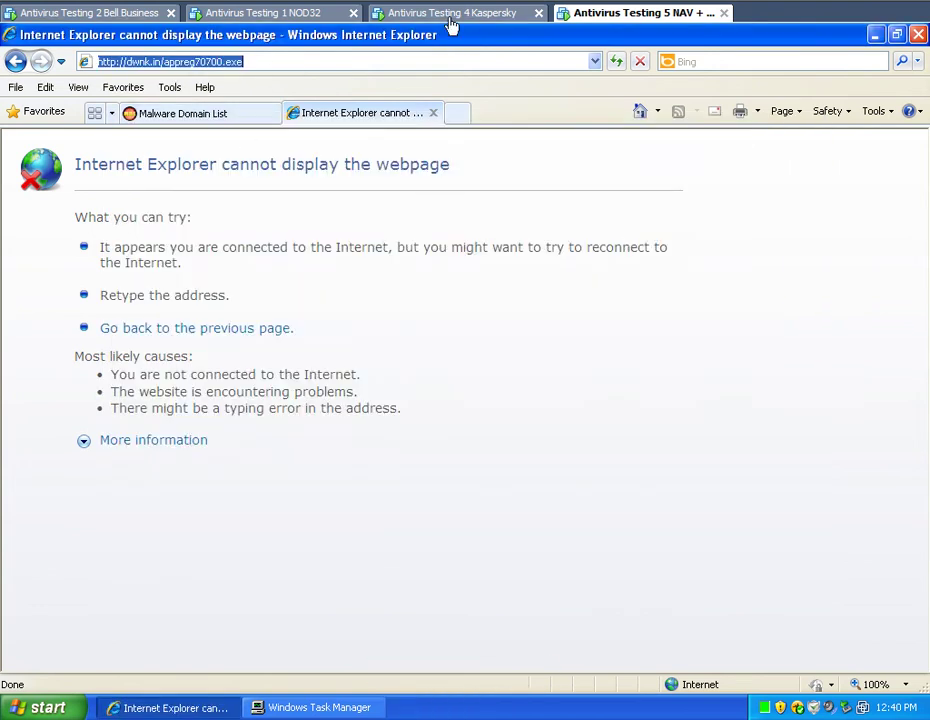
Load dwnk.in/appreg70700.exe on the Kaspersky machine, where it is blocked
{"action": "left_click", "coordinate": [455, 15]}
{"action": "left_click", "coordinate": [245, 62]}
{"action": "right_click", "coordinate": [197, 63]}
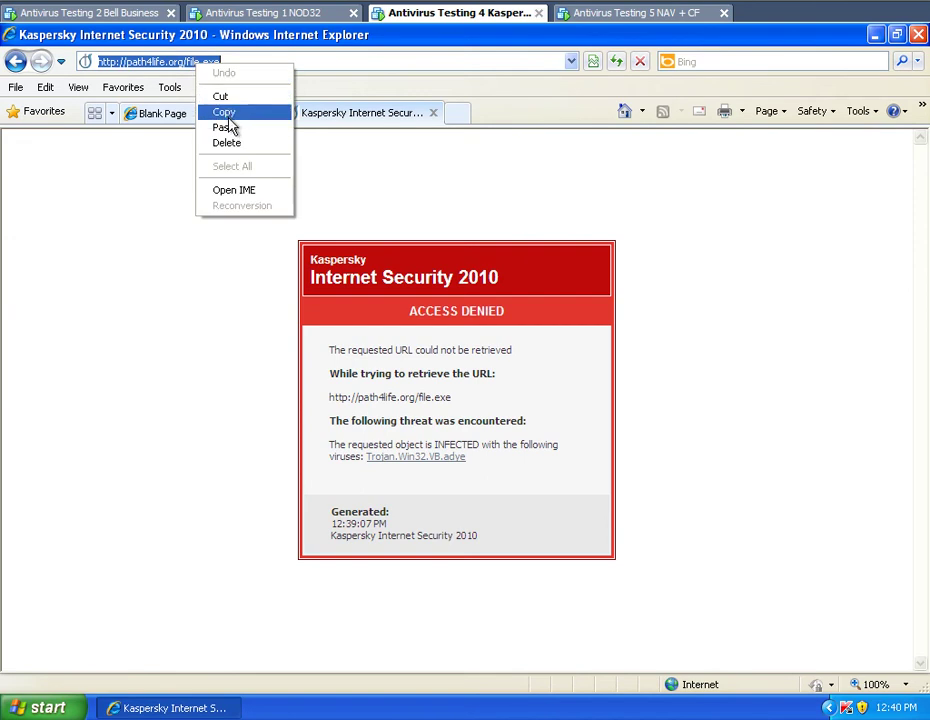
{"action": "left_click", "coordinate": [224, 127]}
{"action": "key", "text": "Return"}
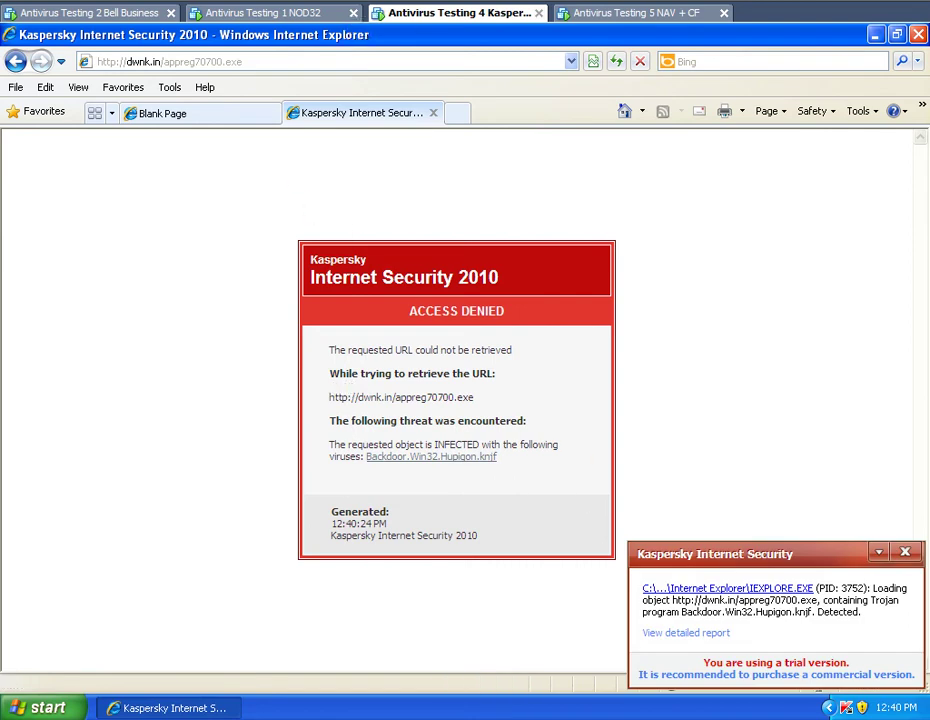
Load the same URL on the NOD32 machine, run the download, and dismiss its download error
{"action": "left_click", "coordinate": [292, 14]}
{"action": "right_click", "coordinate": [214, 63]}
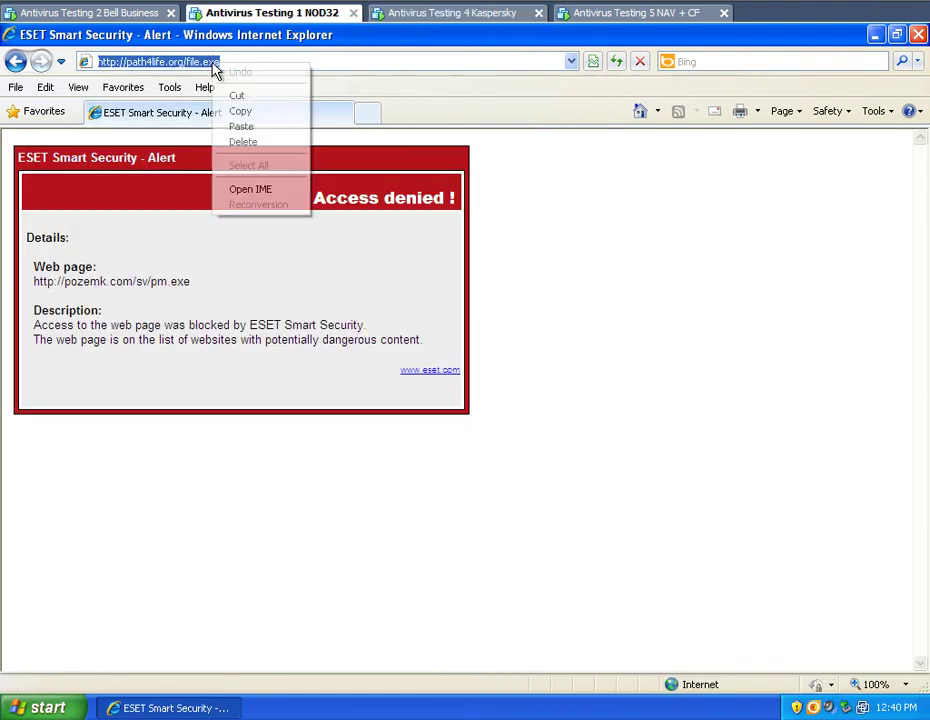
{"action": "left_click", "coordinate": [244, 127]}
{"action": "key", "text": "Return"}
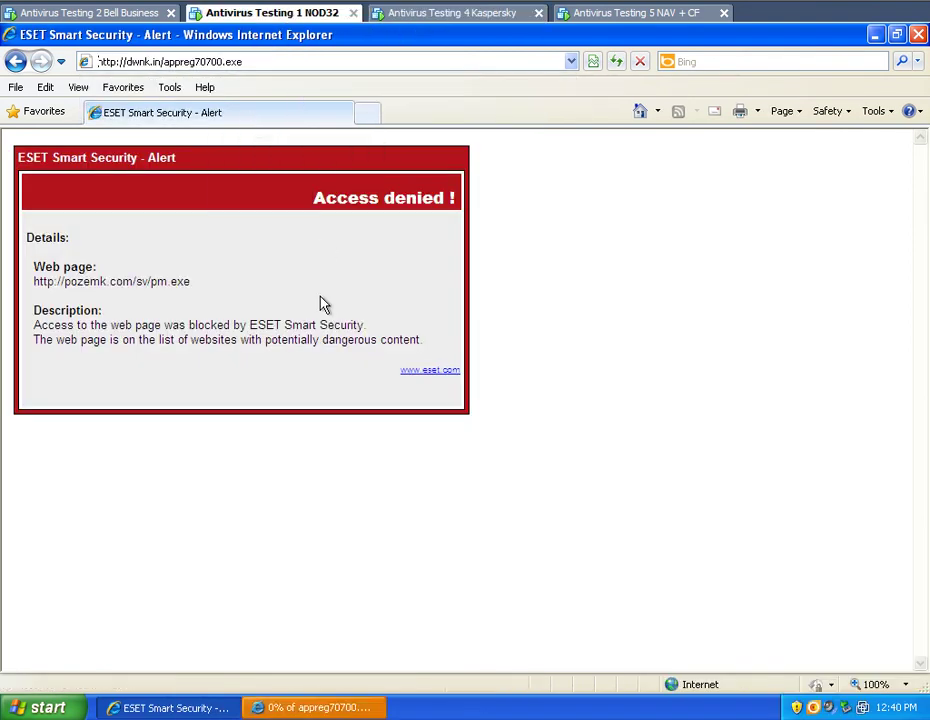
{"action": "left_click", "coordinate": [315, 707]}
{"action": "left_click", "coordinate": [445, 380]}
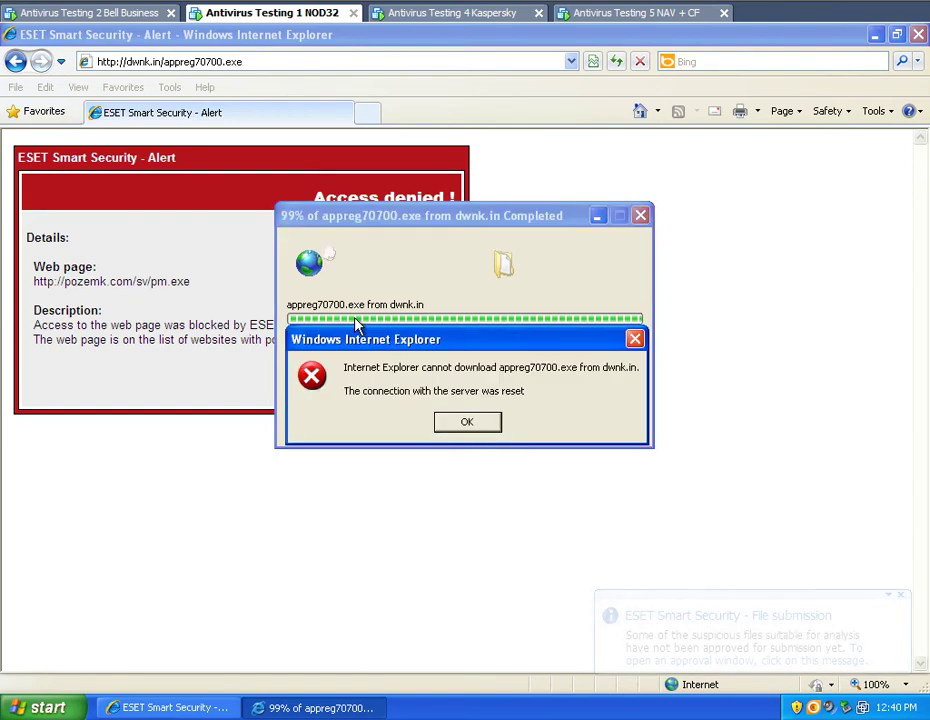
{"action": "left_click", "coordinate": [474, 421]}
Load dwnk.in/appreg70700.exe on the Bell Business machine
{"action": "left_click", "coordinate": [80, 13]}
{"action": "right_click", "coordinate": [141, 62]}
{"action": "left_click", "coordinate": [170, 128]}
{"action": "key", "text": "Return"}
Run appreg70700.exe, block its internet access in the firewall prompt, and close Antimalware Doctor
{"action": "left_click", "coordinate": [436, 381]}
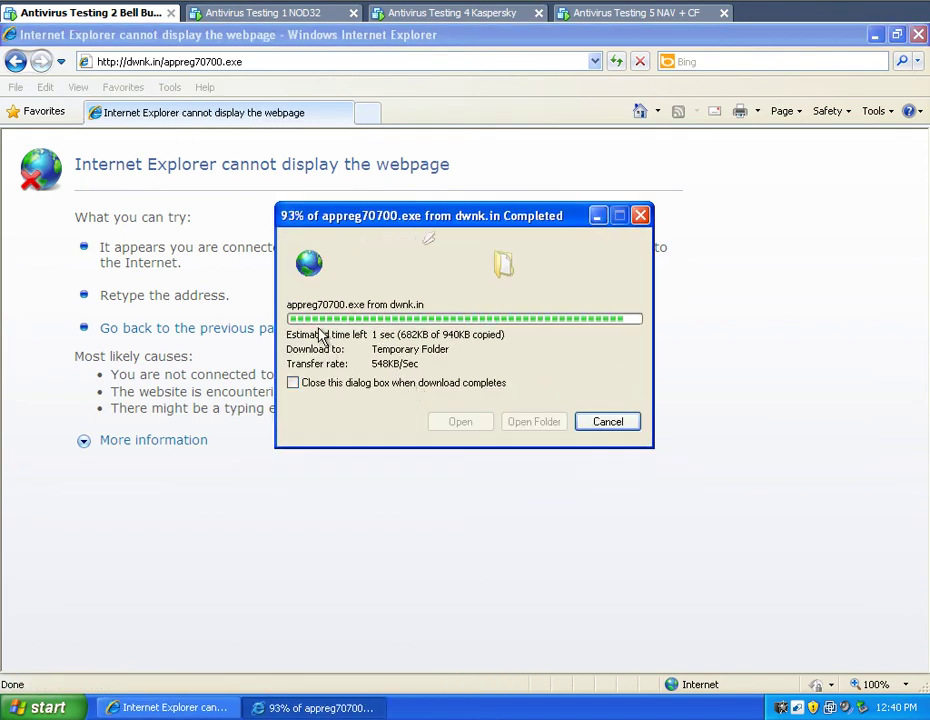
{"action": "left_click", "coordinate": [505, 318]}
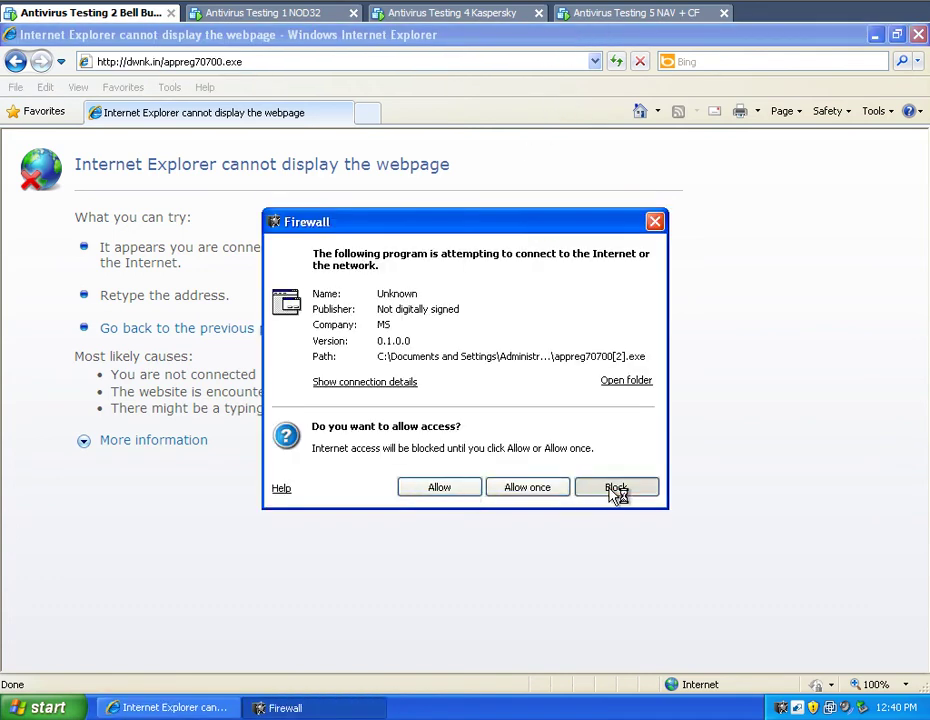
{"action": "left_click", "coordinate": [615, 488]}
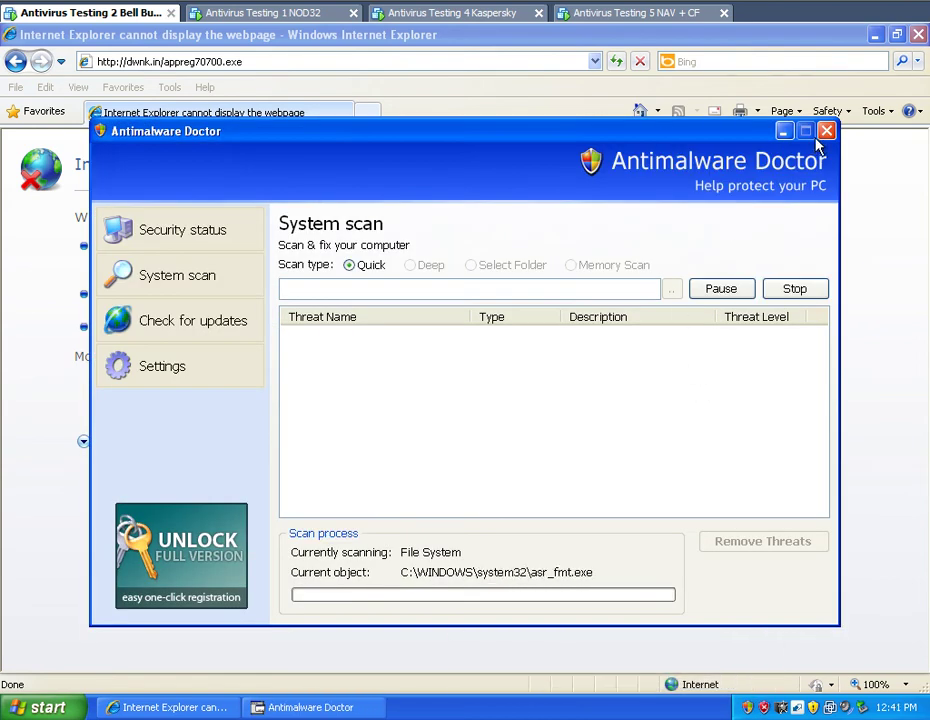
{"action": "left_click", "coordinate": [826, 133]}
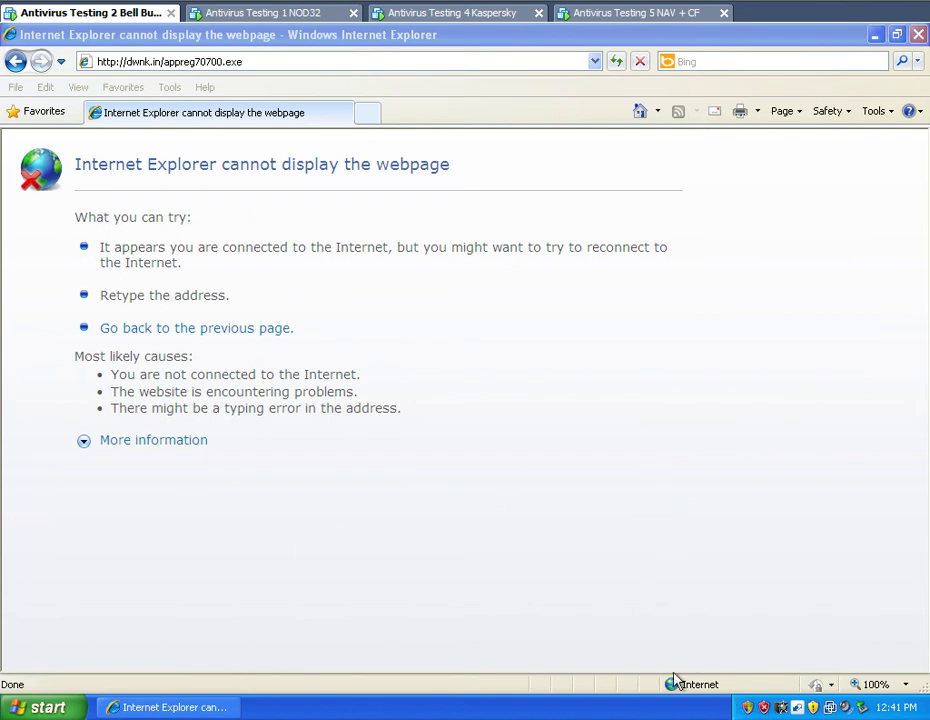
End the appreg70700[2] process in Task Manager, sorted by image name
{"action": "right_click", "coordinate": [619, 704]}
{"action": "left_click", "coordinate": [673, 654]}
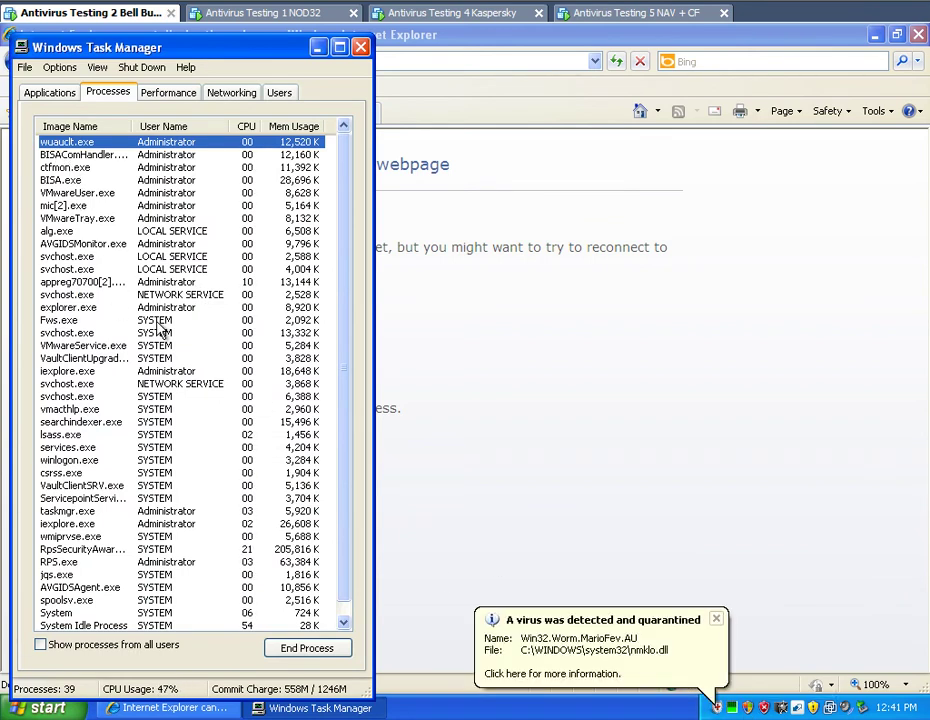
{"action": "left_click", "coordinate": [75, 128]}
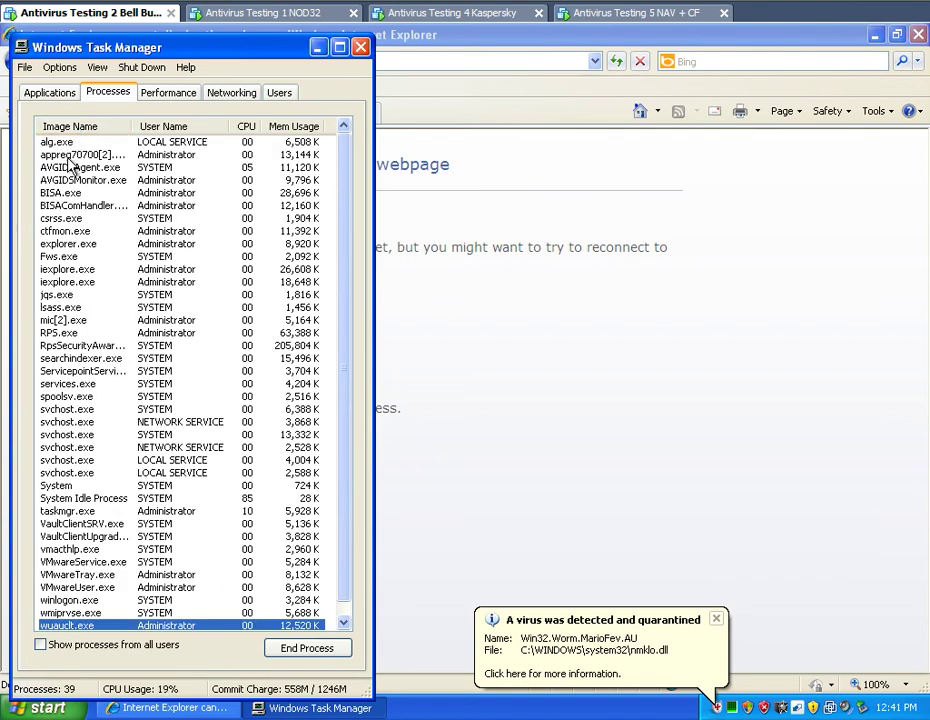
{"action": "left_click", "coordinate": [72, 156]}
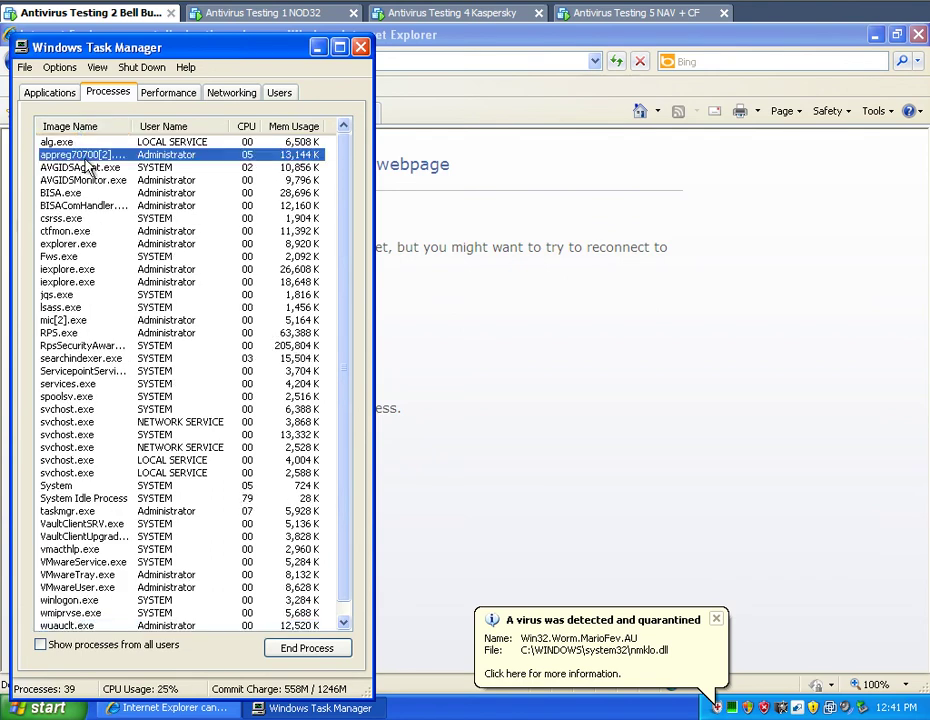
{"action": "left_click", "coordinate": [307, 648]}
{"action": "left_click", "coordinate": [430, 436]}
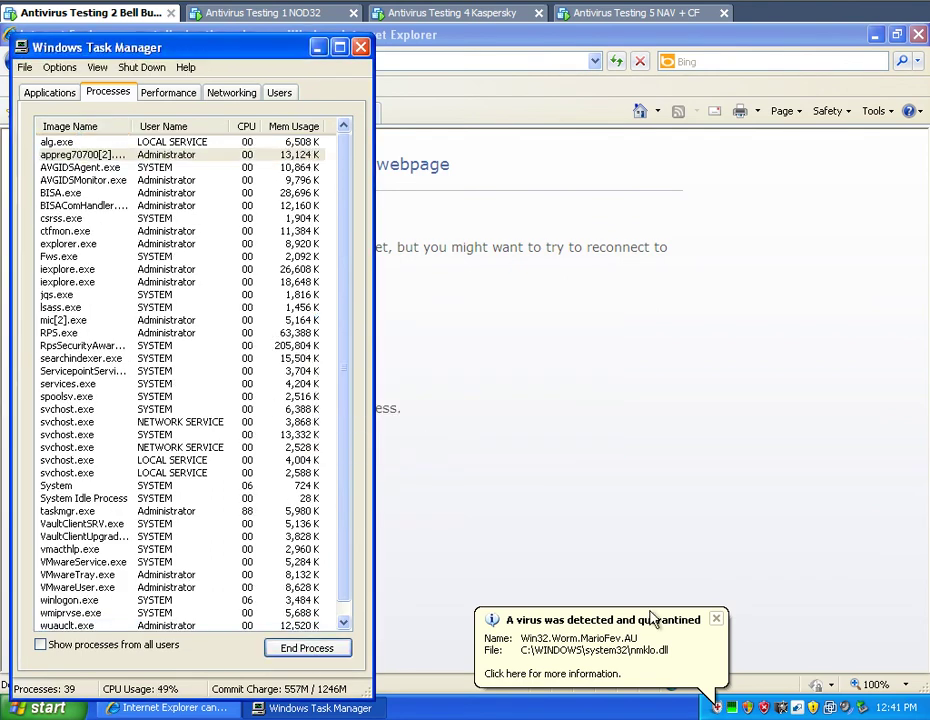
Dismiss the quarantine notice, close Task Manager, and start a tdss search on the NAV machine's Malware Domain List
{"action": "left_click", "coordinate": [716, 620]}
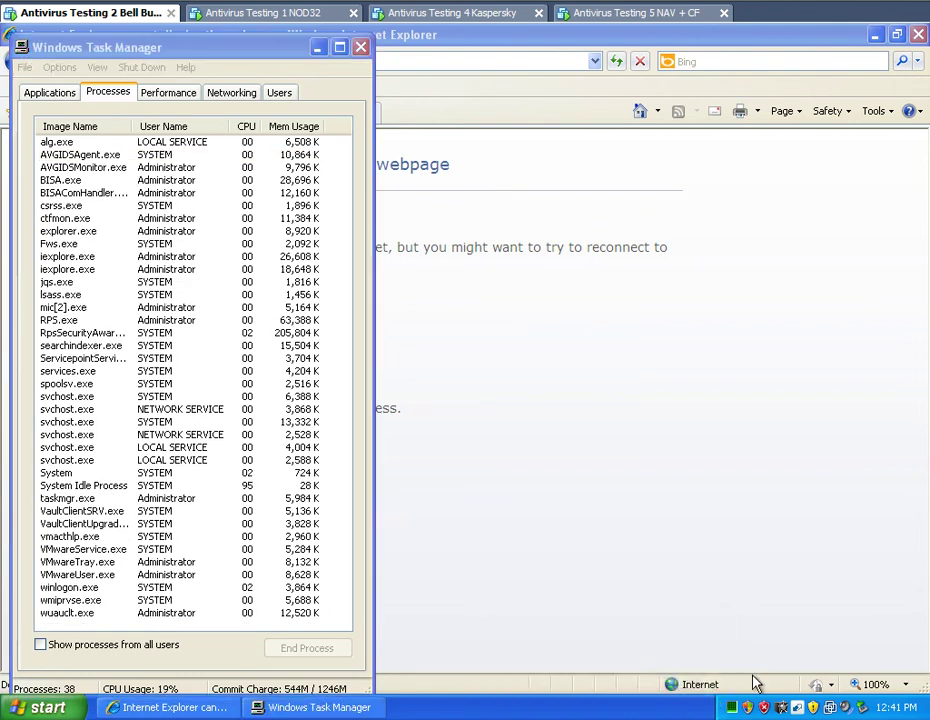
{"action": "left_click", "coordinate": [361, 47]}
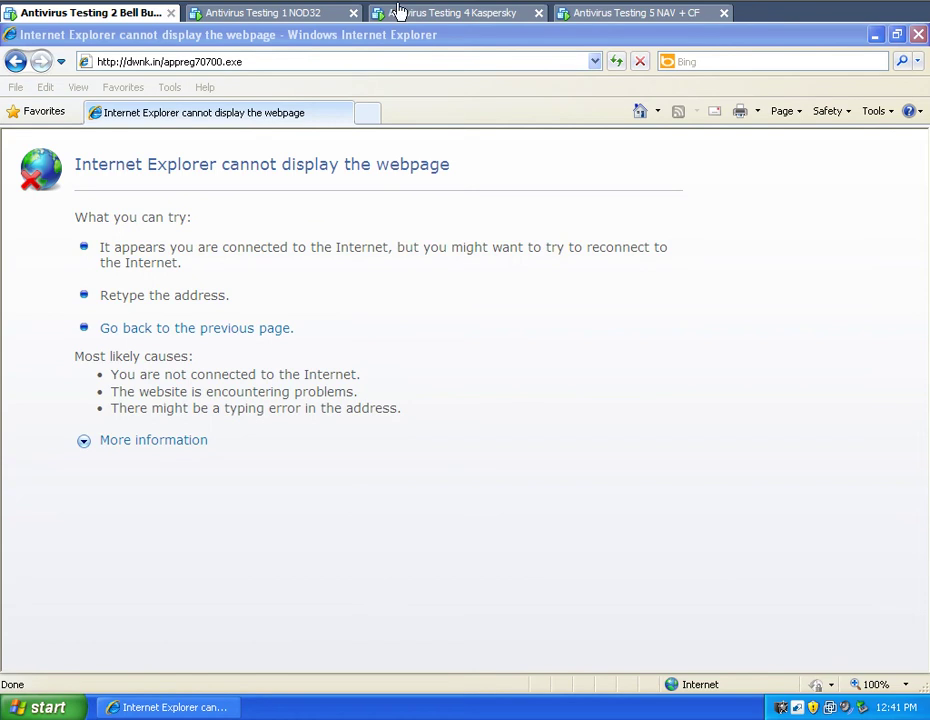
{"action": "left_click", "coordinate": [646, 16]}
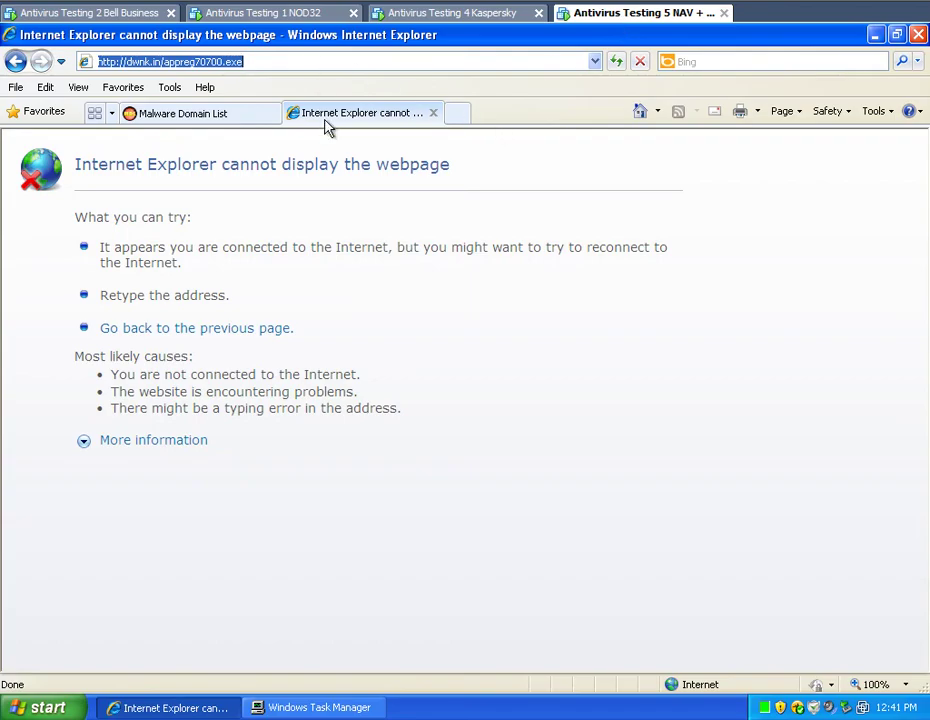
{"action": "left_click", "coordinate": [240, 113]}
{"action": "scroll", "coordinate": [360, 190], "scroll_direction": "up", "scroll_amount": 10}
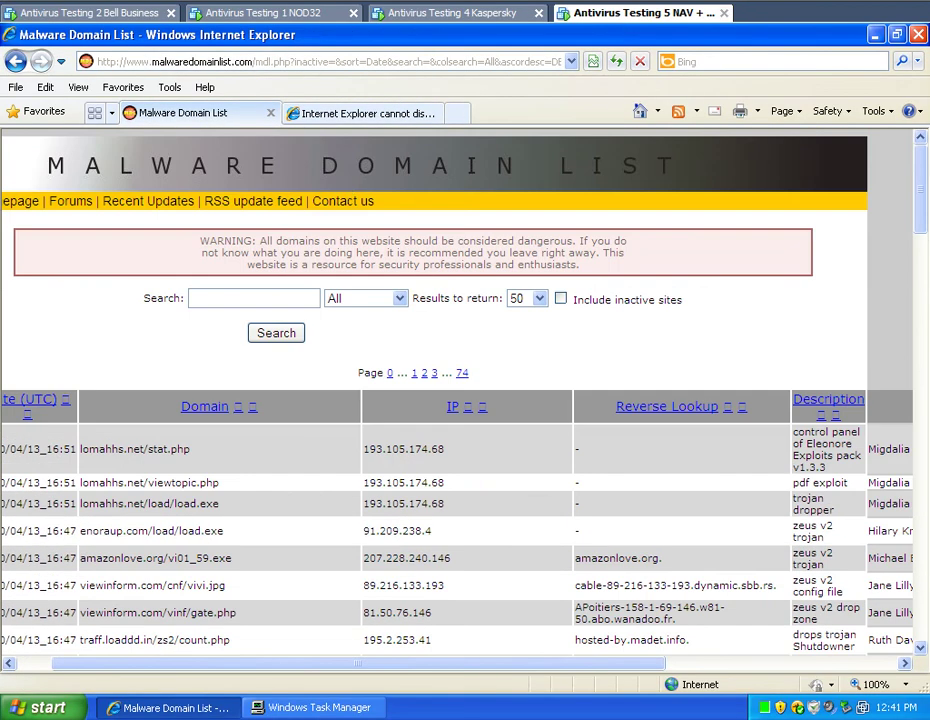
{"action": "left_click", "coordinate": [245, 297]}
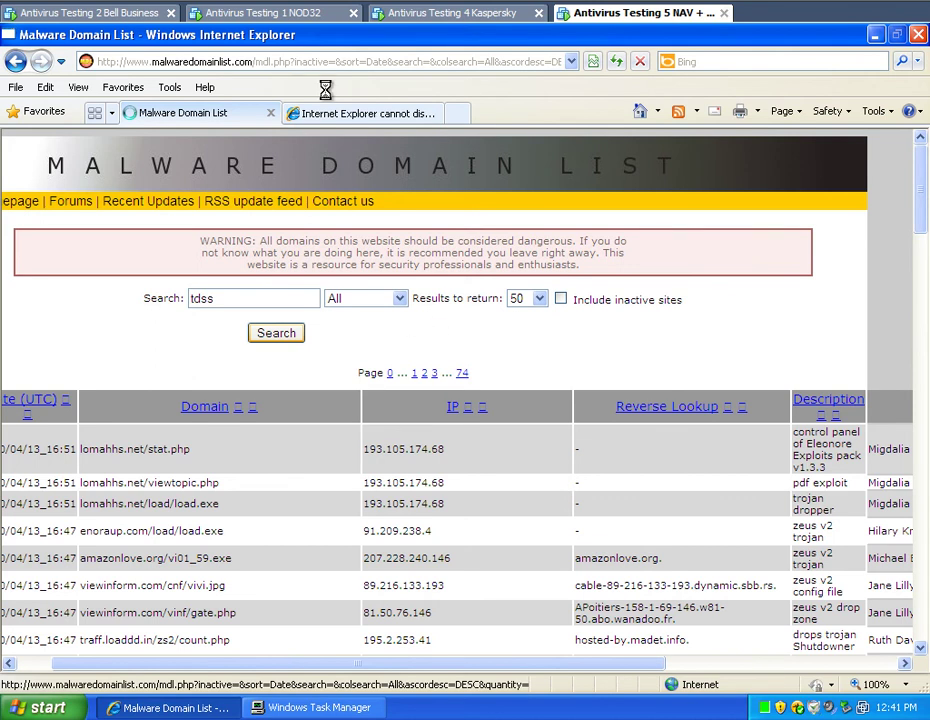
Move between the Kaspersky and NOD32 machines, ending on Kaspersky
{"action": "left_click", "coordinate": [446, 15]}
{"action": "left_click", "coordinate": [305, 12]}
{"action": "left_click", "coordinate": [386, 18]}
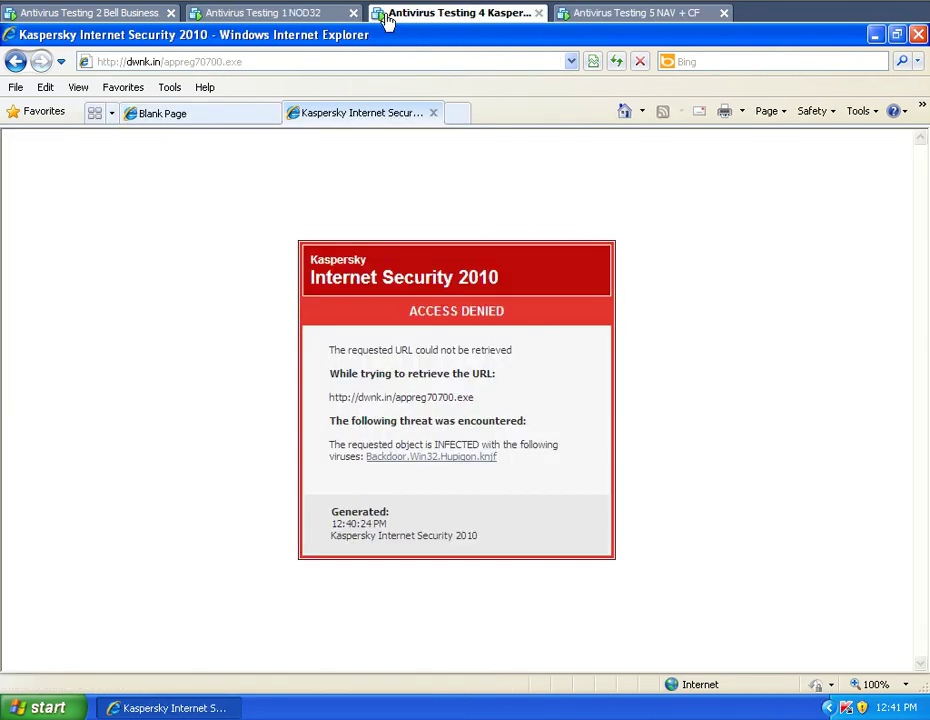
Review each VM's result for the download, including ESET's block page and Kaspersky's access denied page
{"action": "left_click", "coordinate": [261, 15]}
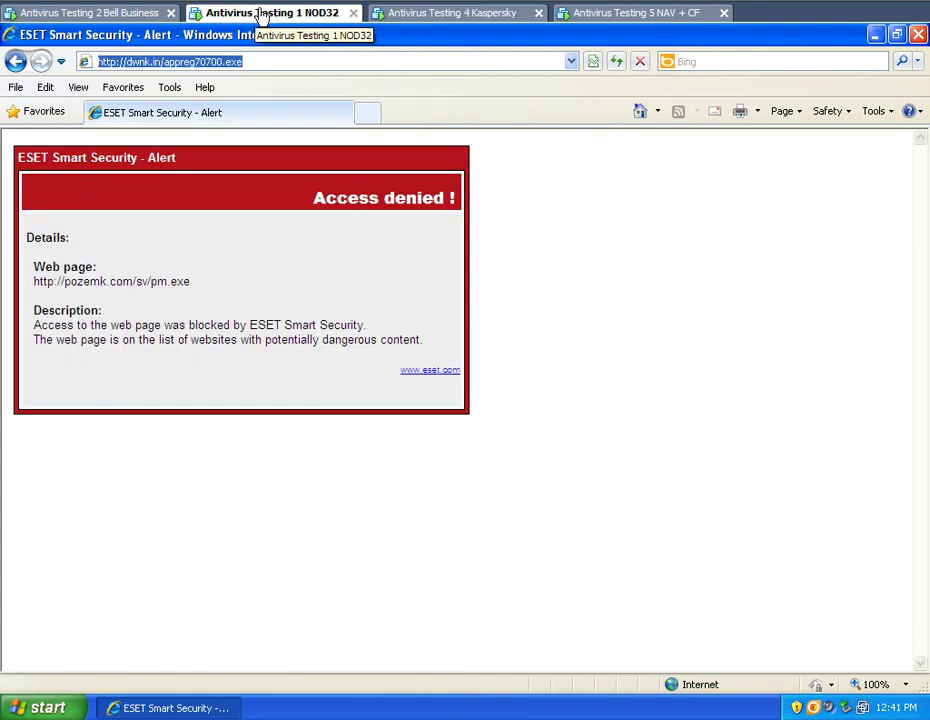
{"action": "left_click", "coordinate": [118, 15]}
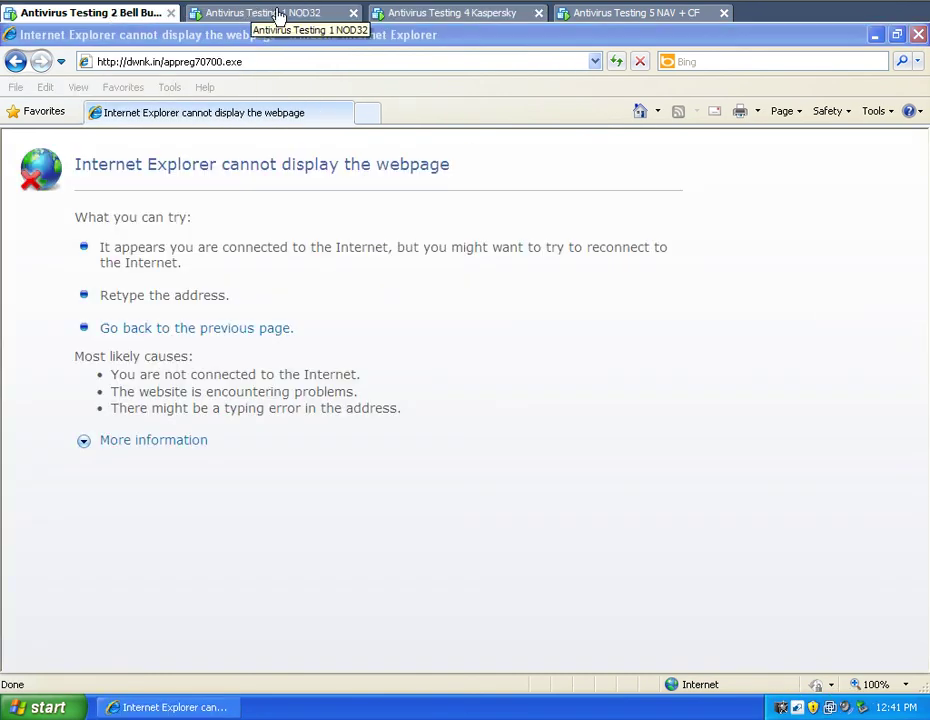
{"action": "left_click", "coordinate": [277, 16]}
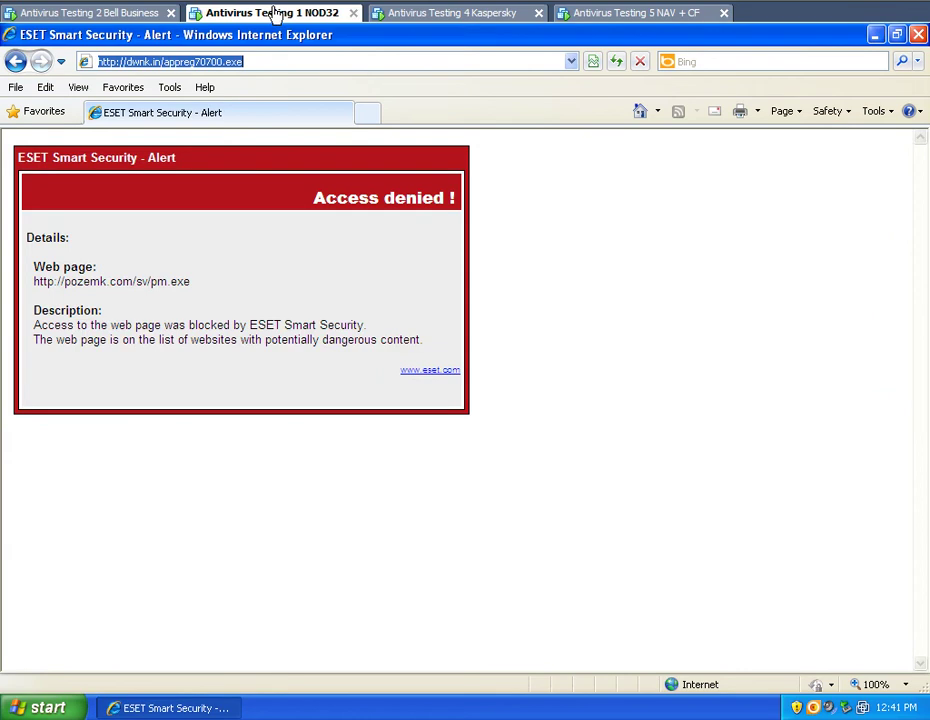
{"action": "left_click", "coordinate": [652, 18]}
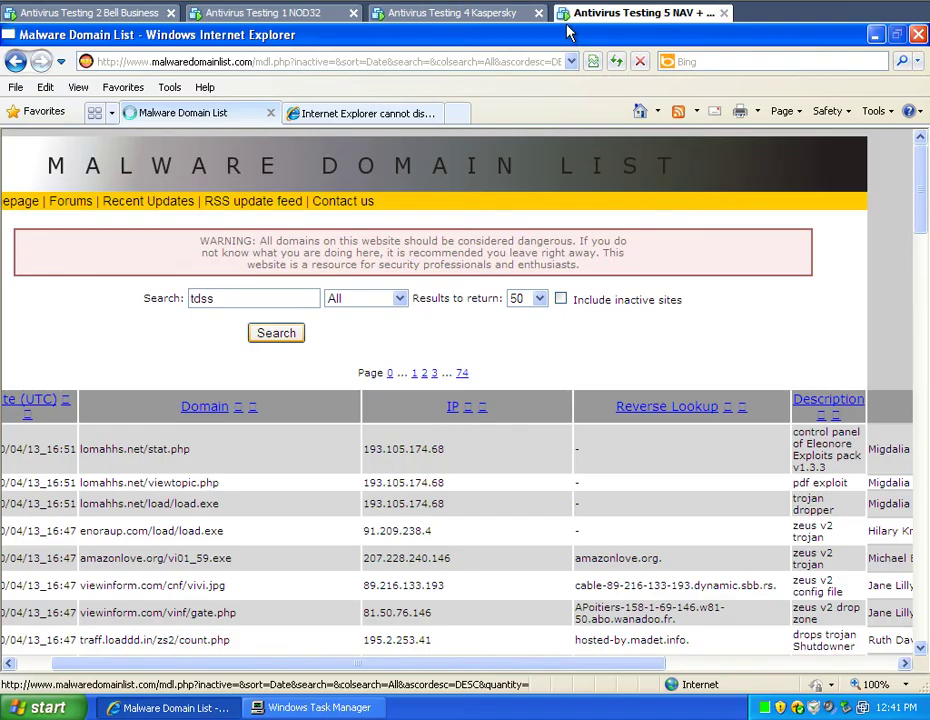
{"action": "left_click", "coordinate": [475, 16]}
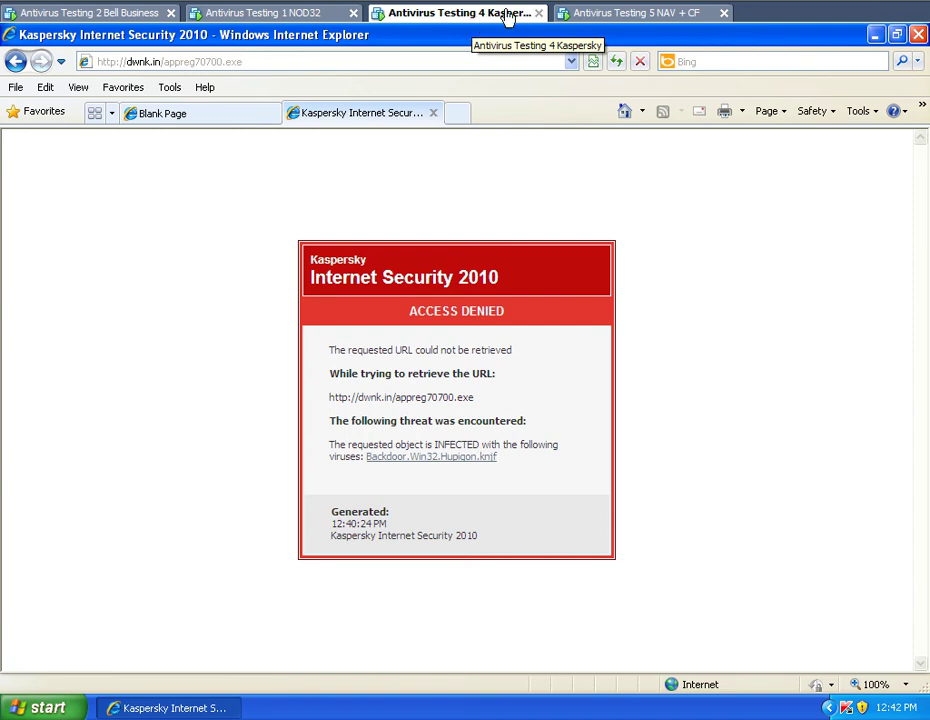
{"action": "left_click", "coordinate": [600, 16]}
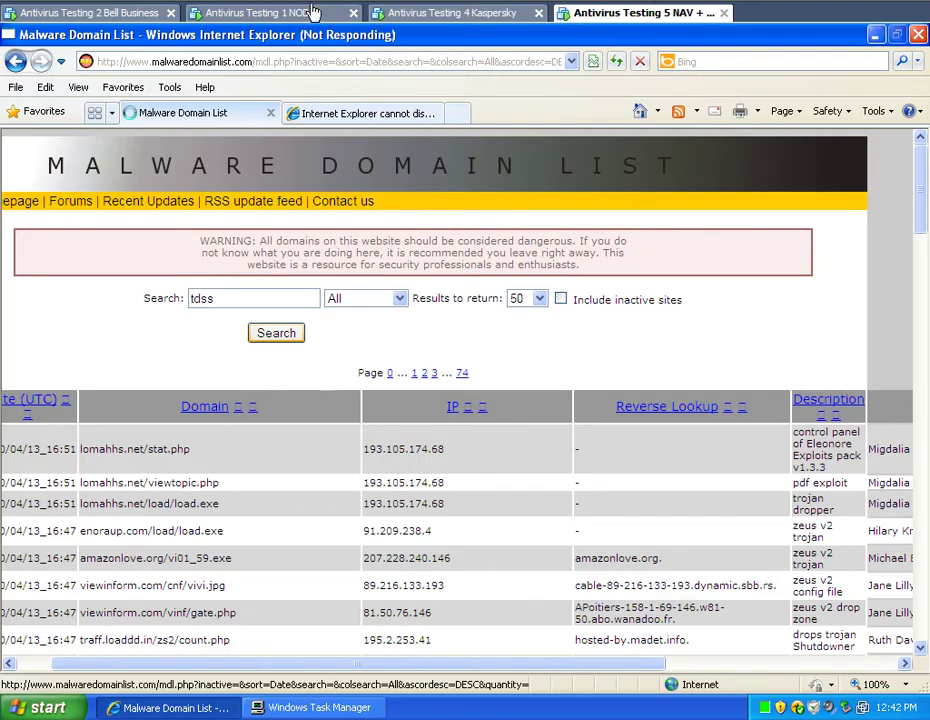
{"action": "left_click", "coordinate": [431, 16]}
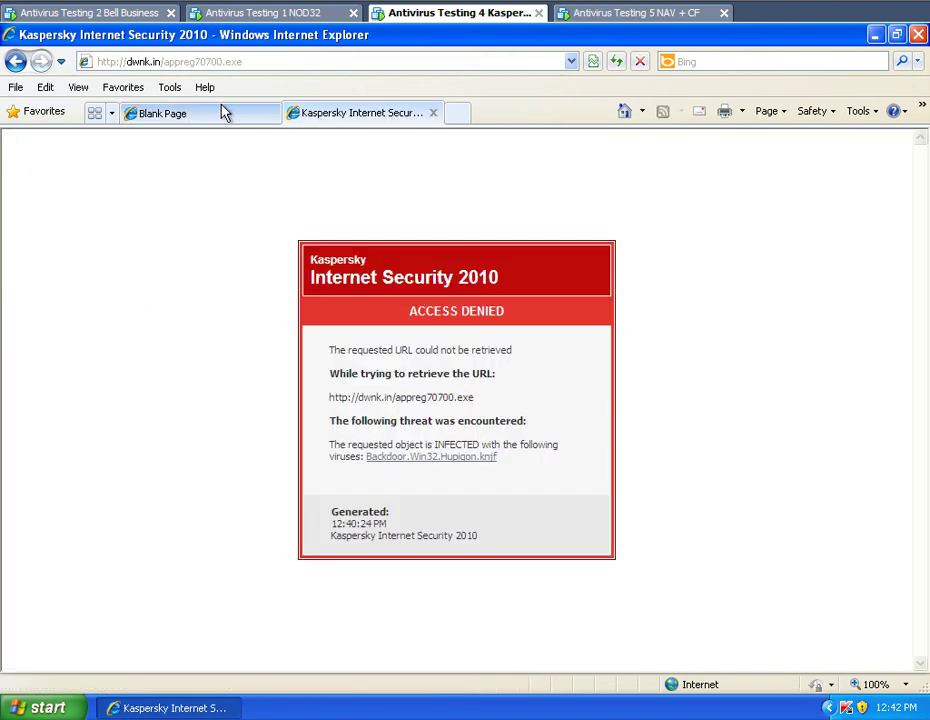
Load Malware Domain List from Favorites in the Kaspersky VM's blank tab
{"action": "left_click", "coordinate": [210, 112]}
{"action": "left_click", "coordinate": [123, 87]}
{"action": "left_click", "coordinate": [149, 241]}
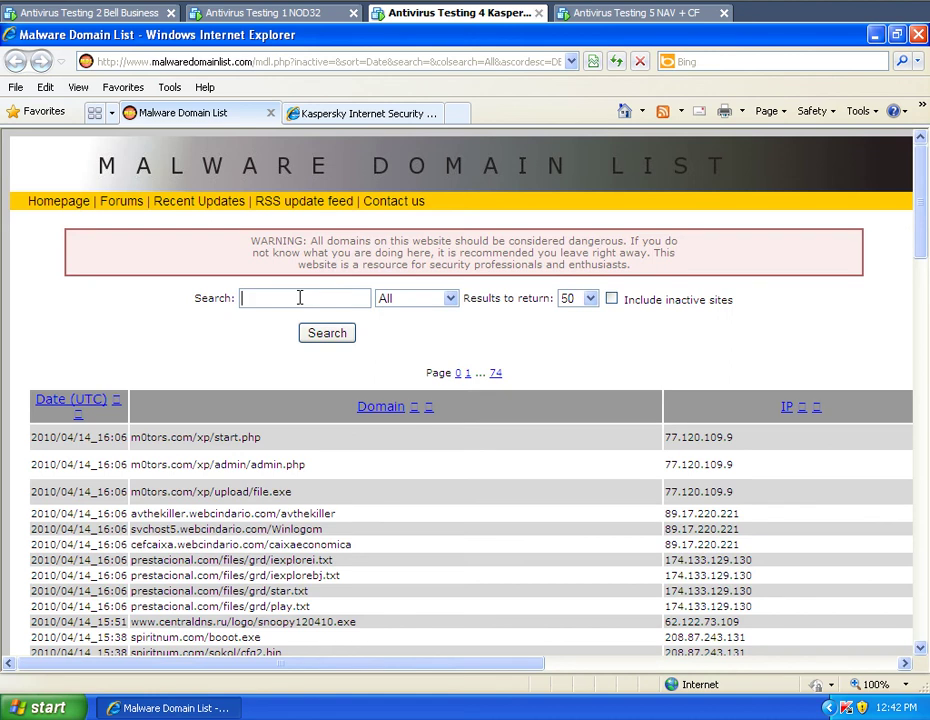
Search the Malware Domain List for tdss and copy the first domain, rozg.in
{"action": "type", "text": "tdss"}
{"action": "key", "text": "Return"}
{"action": "left_click", "coordinate": [584, 418]}
{"action": "left_click_drag", "start_coordinate": [440, 664], "coordinate": [374, 668]}
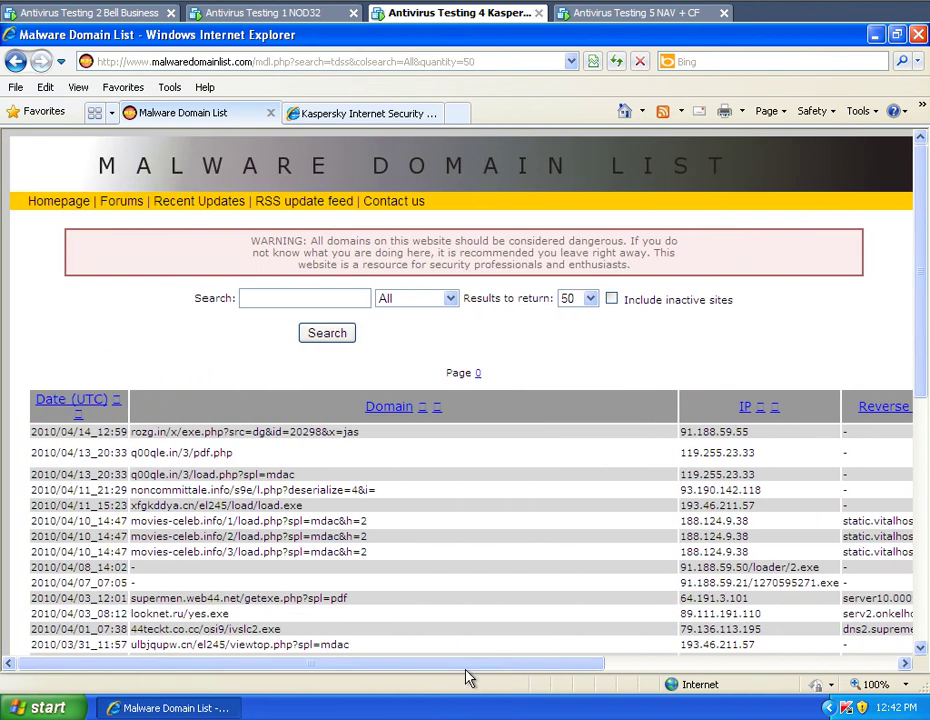
{"action": "left_click_drag", "start_coordinate": [466, 677], "coordinate": [425, 634]}
{"action": "left_click_drag", "start_coordinate": [371, 431], "coordinate": [148, 438]}
{"action": "right_click", "coordinate": [167, 440]}
{"action": "left_click", "coordinate": [190, 457]}
Force-close the unresponsive Internet Explorer on the Norton and Comodo VM
{"action": "left_click", "coordinate": [590, 20]}
{"action": "left_click", "coordinate": [918, 34]}
{"action": "left_click", "coordinate": [415, 708]}
{"action": "left_click", "coordinate": [512, 445]}
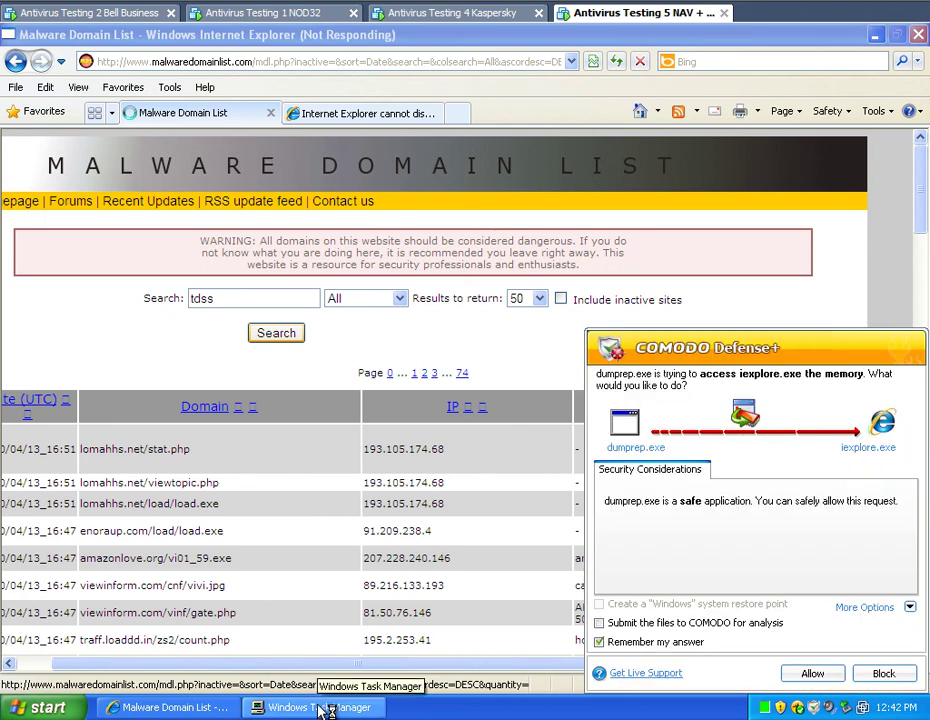
Allow Comodo's dumprep request and end the two hung iexplore.exe processes in Task Manager
{"action": "left_click", "coordinate": [812, 672]}
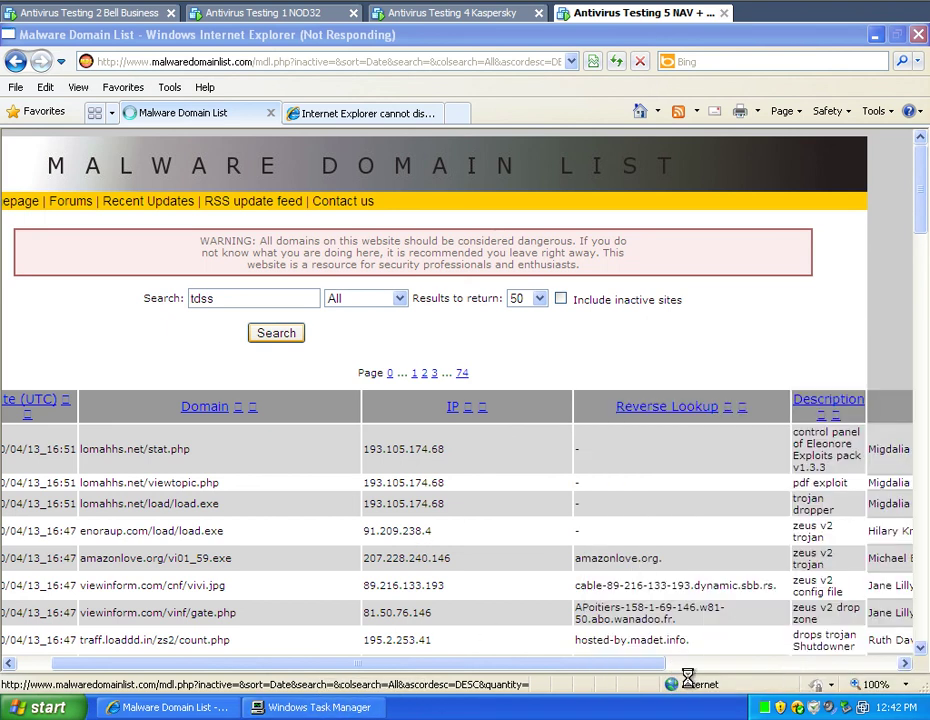
{"action": "left_click", "coordinate": [316, 706]}
{"action": "left_click", "coordinate": [97, 257]}
{"action": "left_click", "coordinate": [307, 615]}
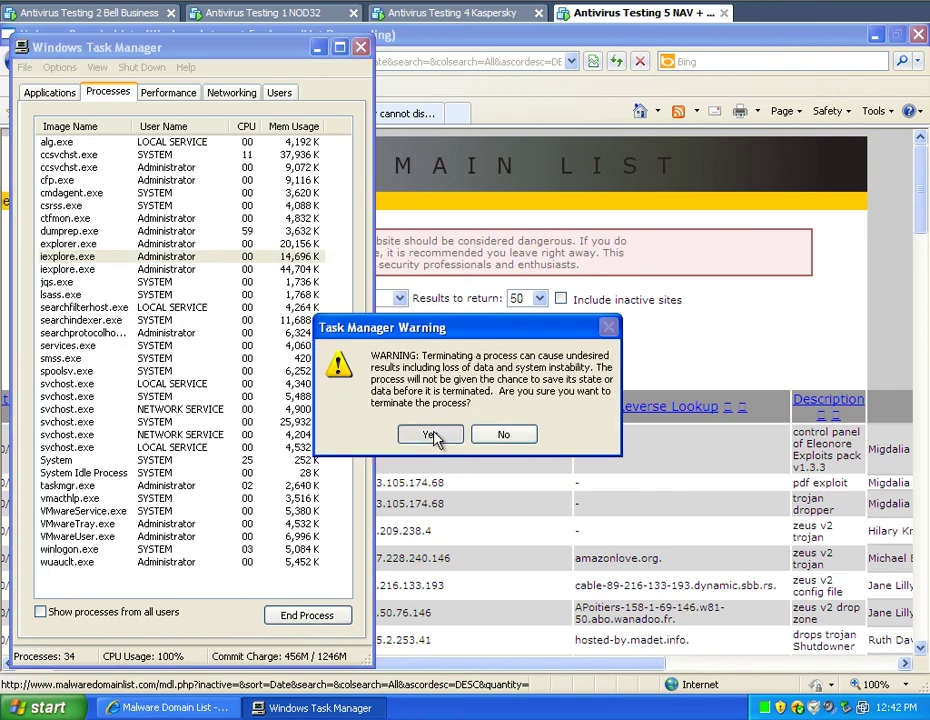
{"action": "left_click", "coordinate": [432, 431]}
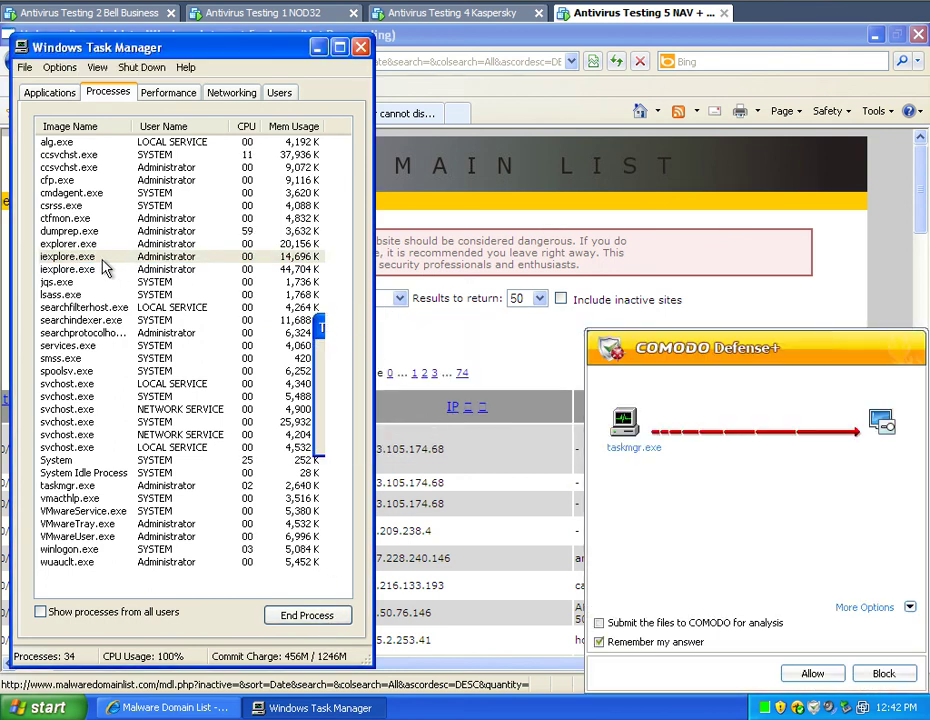
{"action": "left_click", "coordinate": [812, 673]}
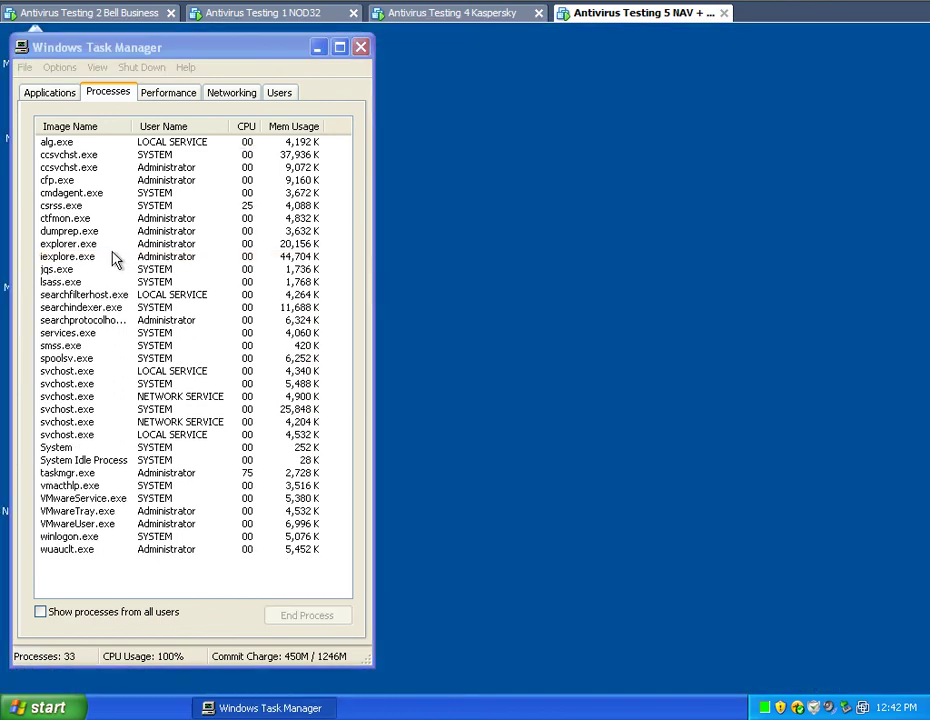
{"action": "left_click", "coordinate": [113, 257]}
{"action": "left_click", "coordinate": [300, 615]}
{"action": "left_click", "coordinate": [402, 437]}
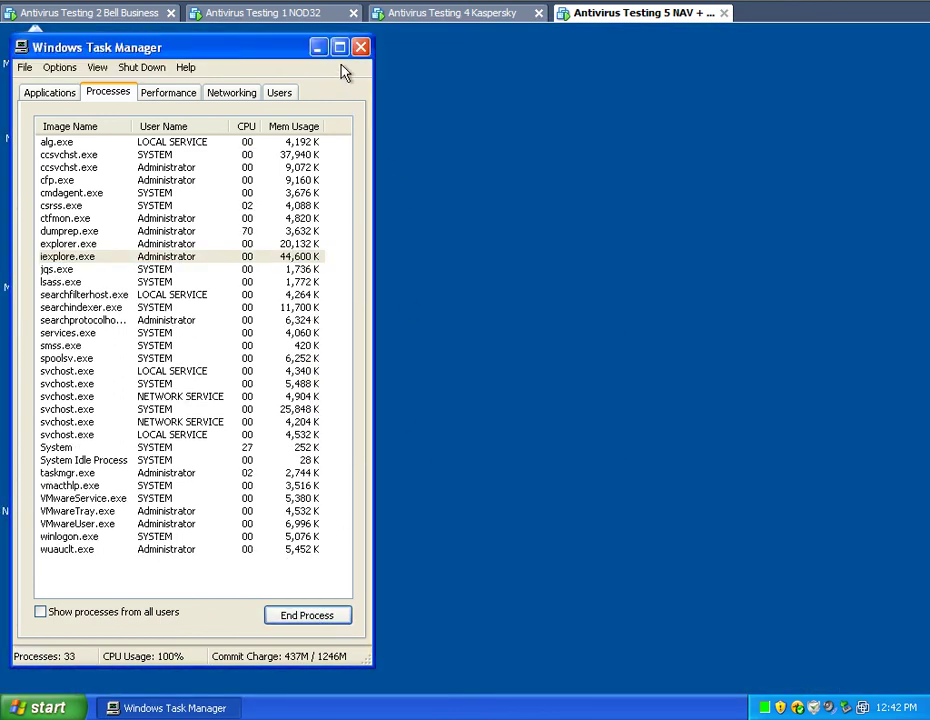
End the remaining iexplore.exe and dumprep.exe processes, then load the home page in the restarted browser
{"action": "left_click_drag", "start_coordinate": [237, 57], "coordinate": [580, 58]}
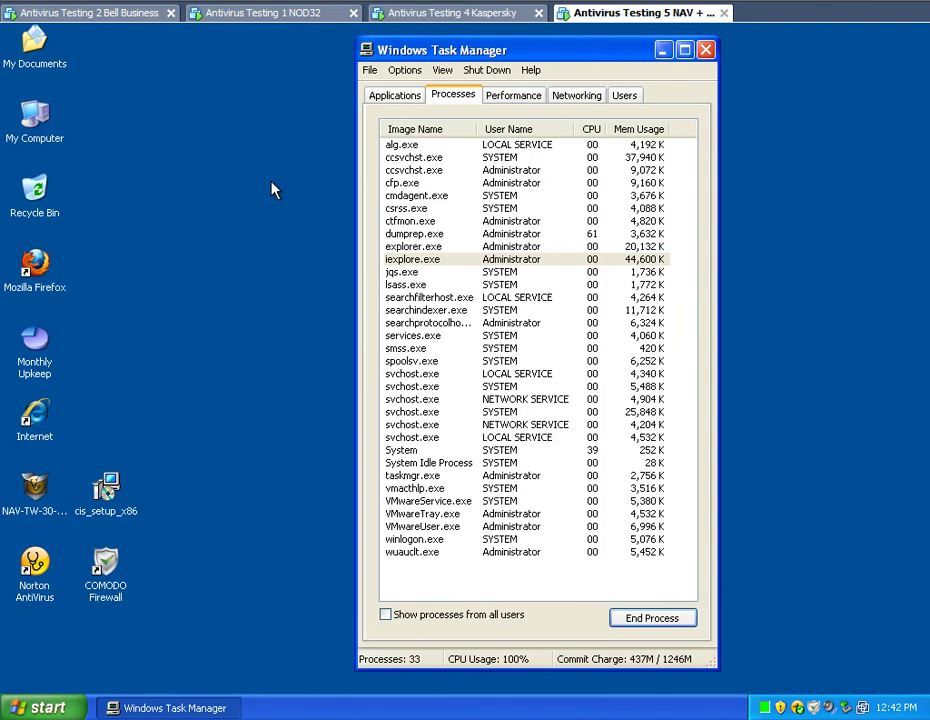
{"action": "left_click", "coordinate": [42, 425]}
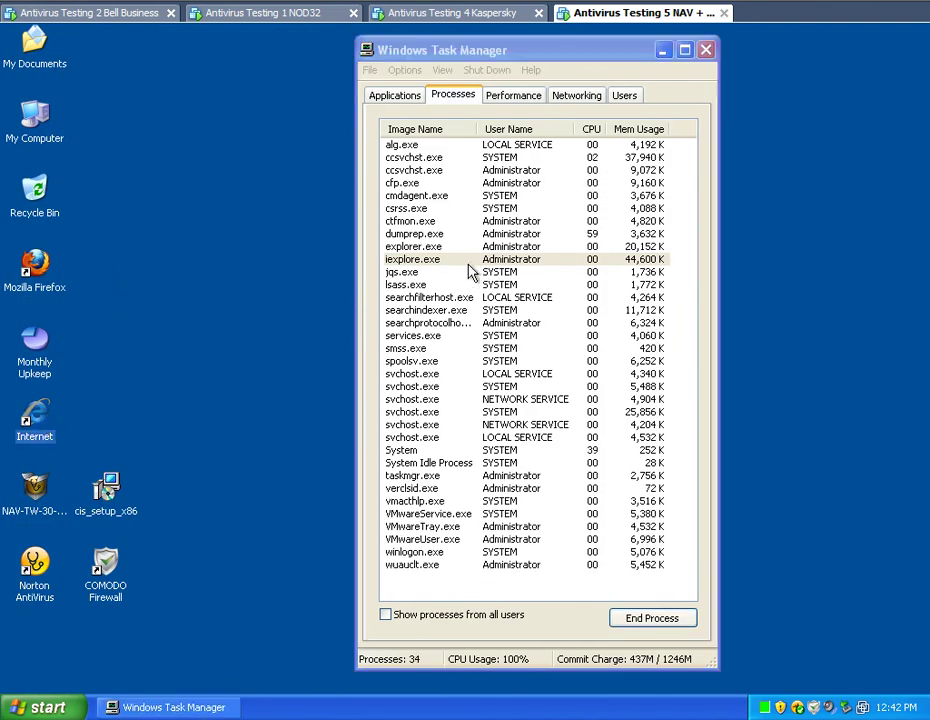
{"action": "left_click", "coordinate": [445, 261]}
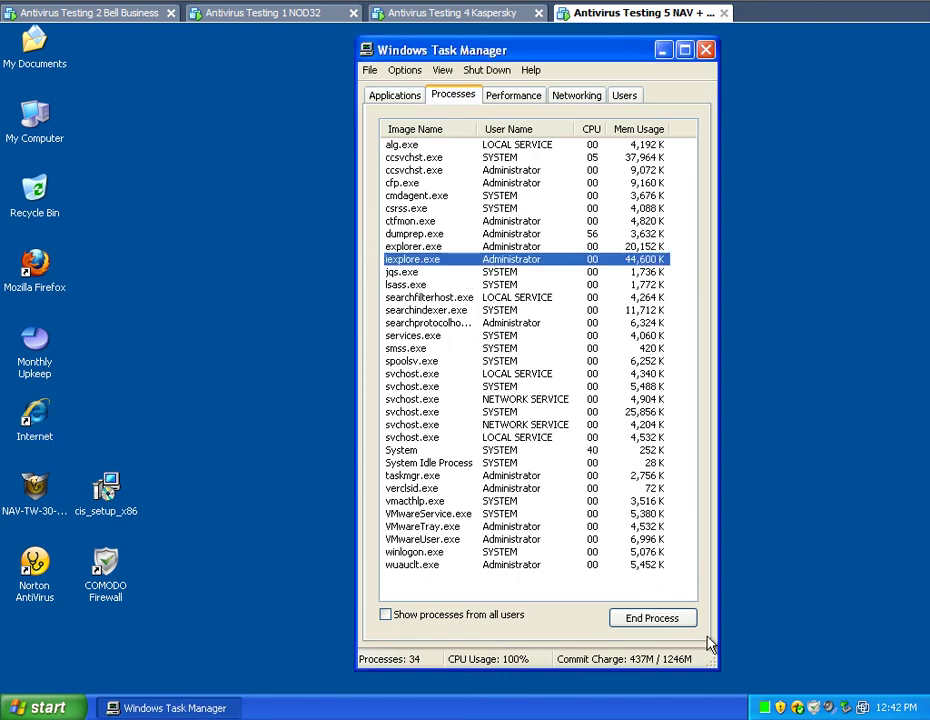
{"action": "left_click", "coordinate": [655, 618]}
{"action": "left_click", "coordinate": [430, 434]}
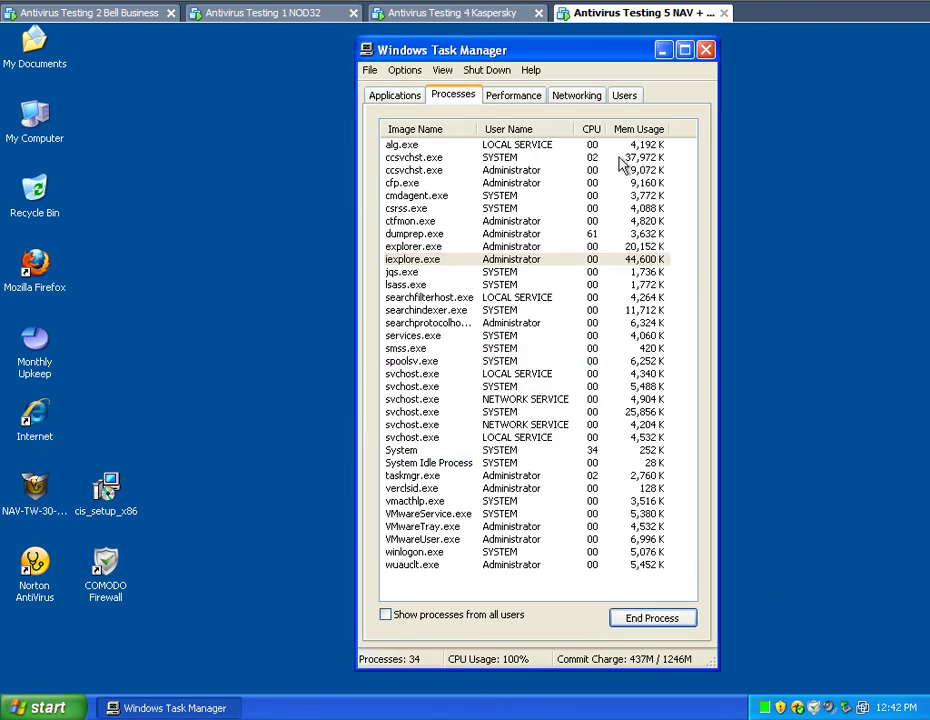
{"action": "left_click", "coordinate": [605, 236]}
{"action": "left_click", "coordinate": [652, 618]}
{"action": "left_click", "coordinate": [430, 436]}
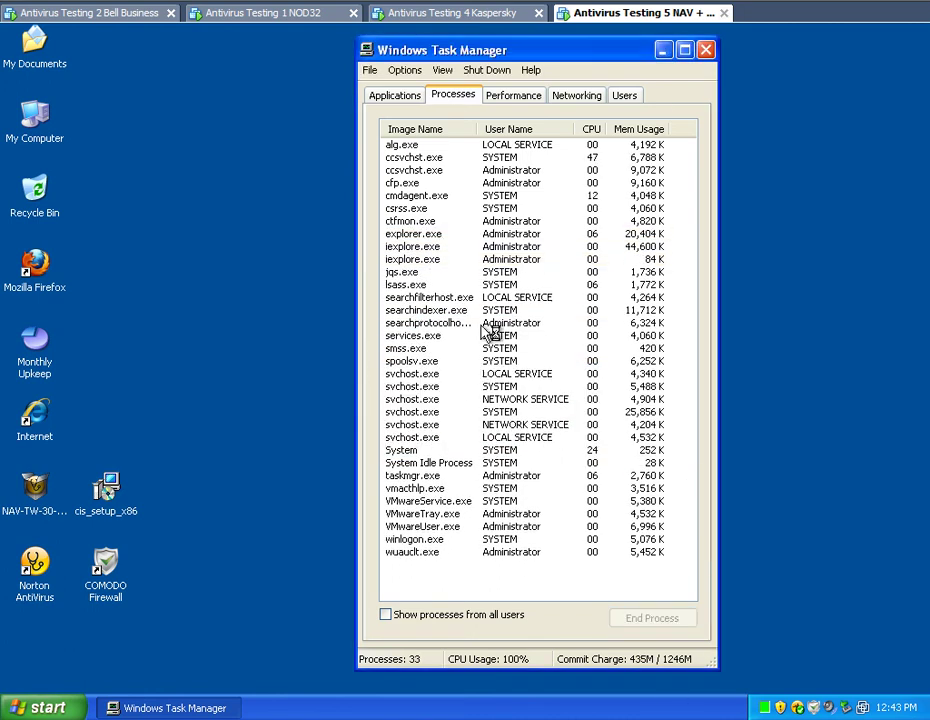
{"action": "left_click", "coordinate": [440, 247]}
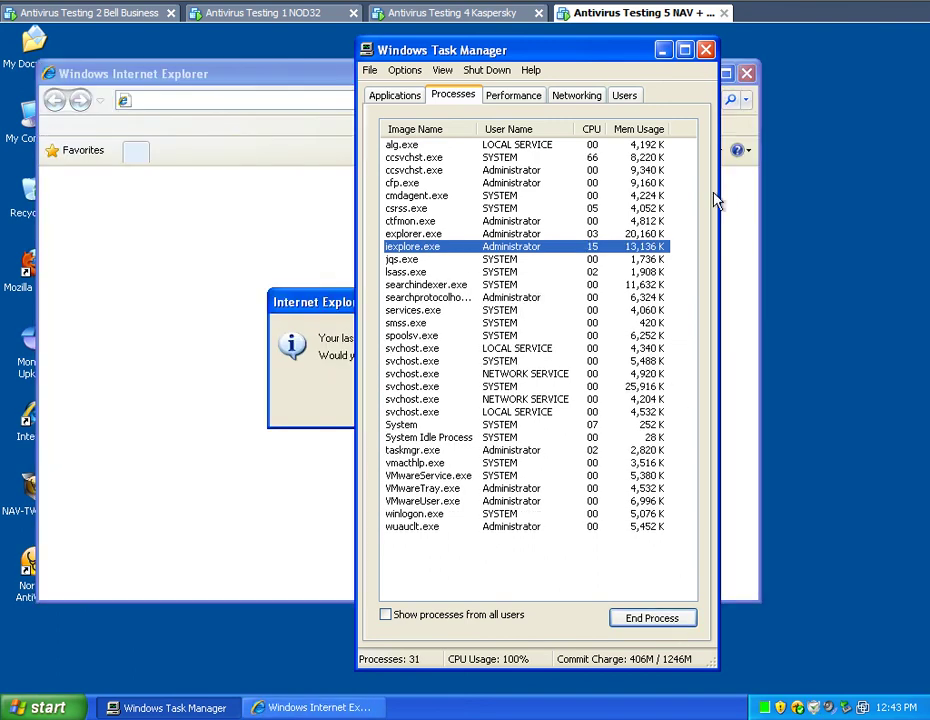
{"action": "left_click", "coordinate": [662, 50]}
{"action": "left_click", "coordinate": [620, 408]}
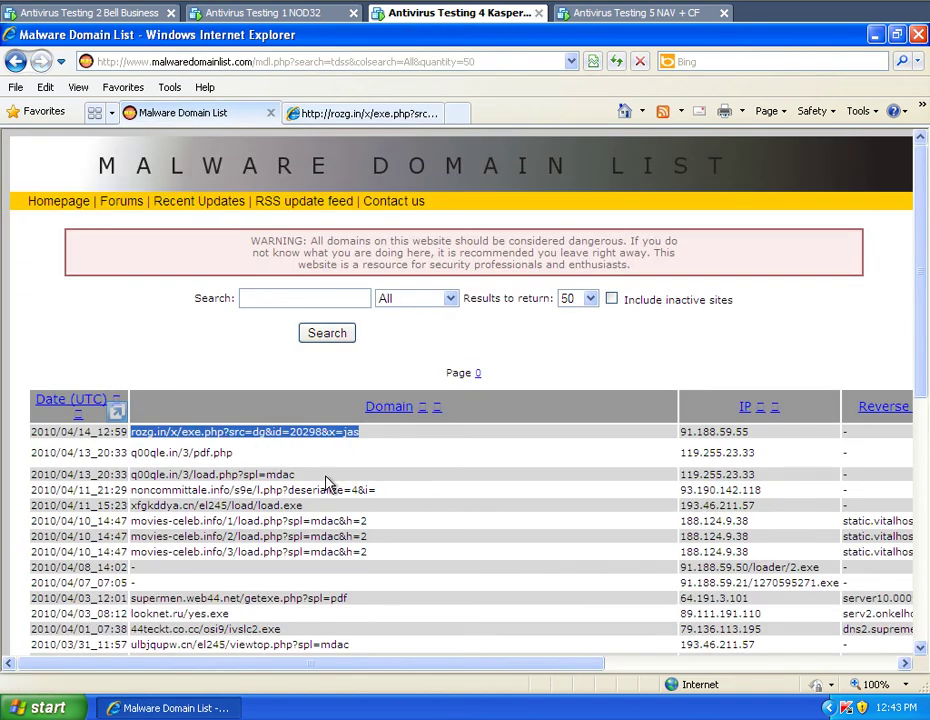
Copy the xfgkddya.cn load.exe domain from the tdss search results
{"action": "left_click", "coordinate": [245, 465]}
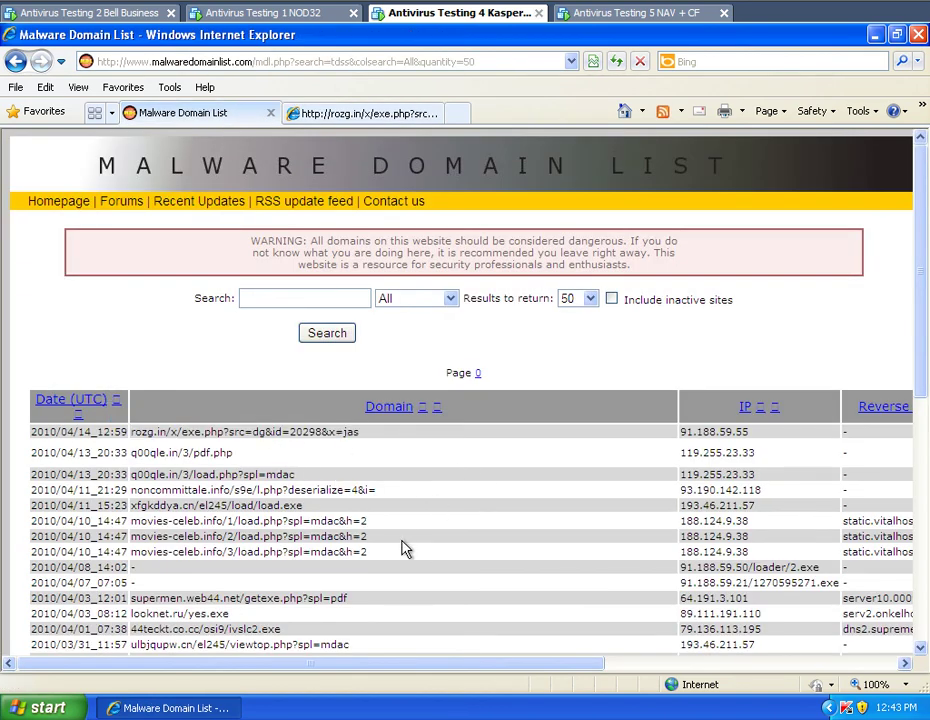
{"action": "scroll", "coordinate": [400, 548], "scroll_direction": "down", "scroll_amount": 2}
{"action": "left_click_drag", "start_coordinate": [380, 451], "coordinate": [155, 430]}
{"action": "right_click", "coordinate": [140, 428]}
{"action": "left_click", "coordinate": [187, 449]}
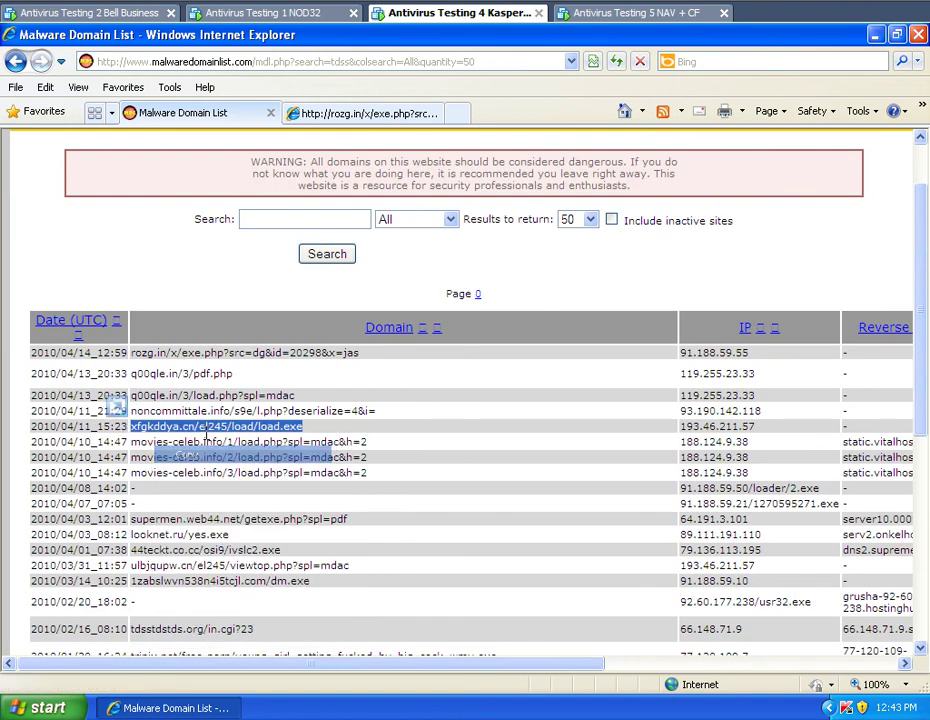
Paste the xfgkddya.cn URL into the Kaspersky rozg.in tab's address bar
{"action": "left_click", "coordinate": [350, 114]}
{"action": "left_click", "coordinate": [297, 63]}
{"action": "right_click", "coordinate": [296, 70]}
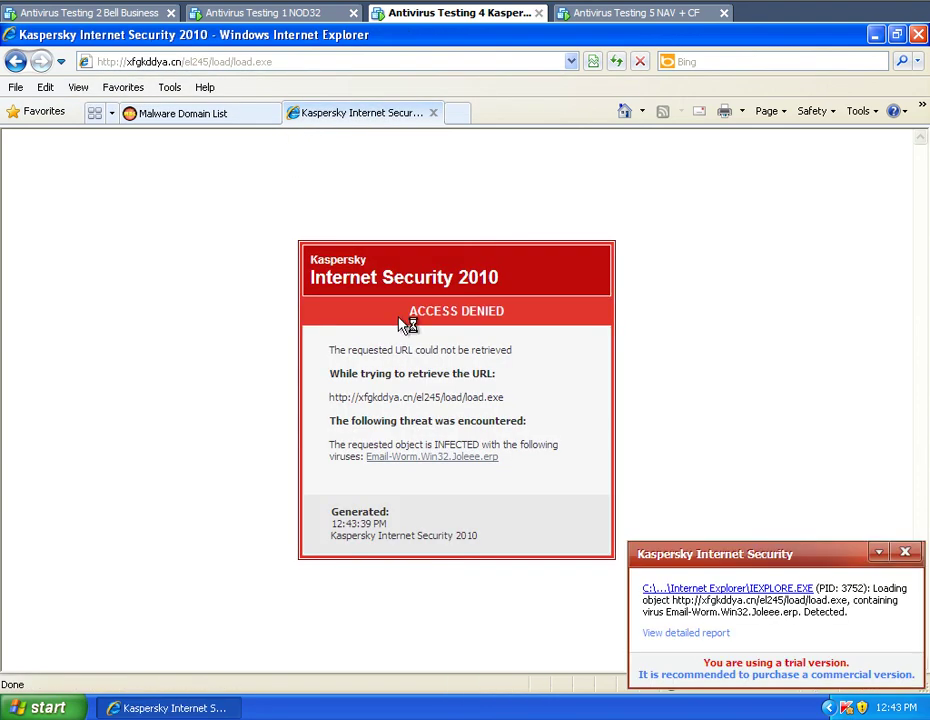
{"action": "left_click", "coordinate": [560, 14]}
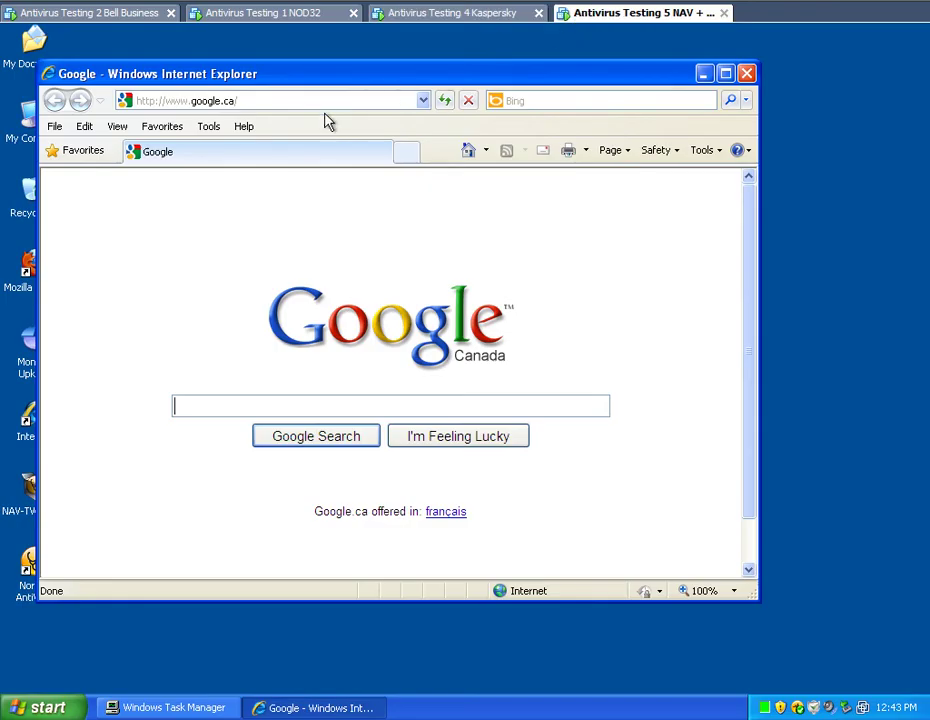
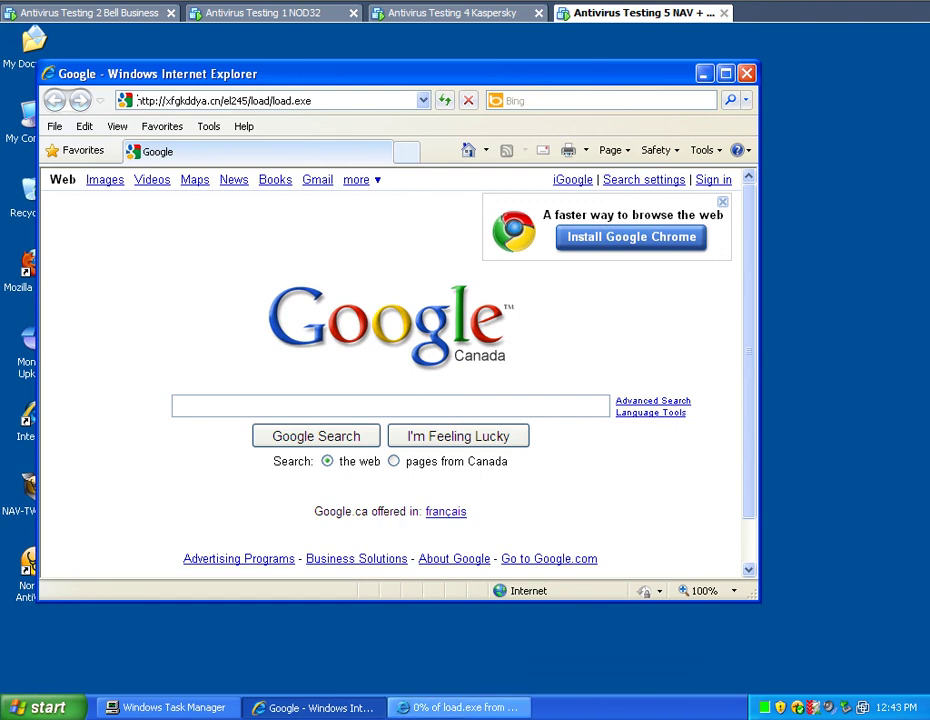
Confirm Run in the Security Warning so load.exe downloads from xfgkddya.cn and is verified
{"action": "left_click", "coordinate": [440, 384]}
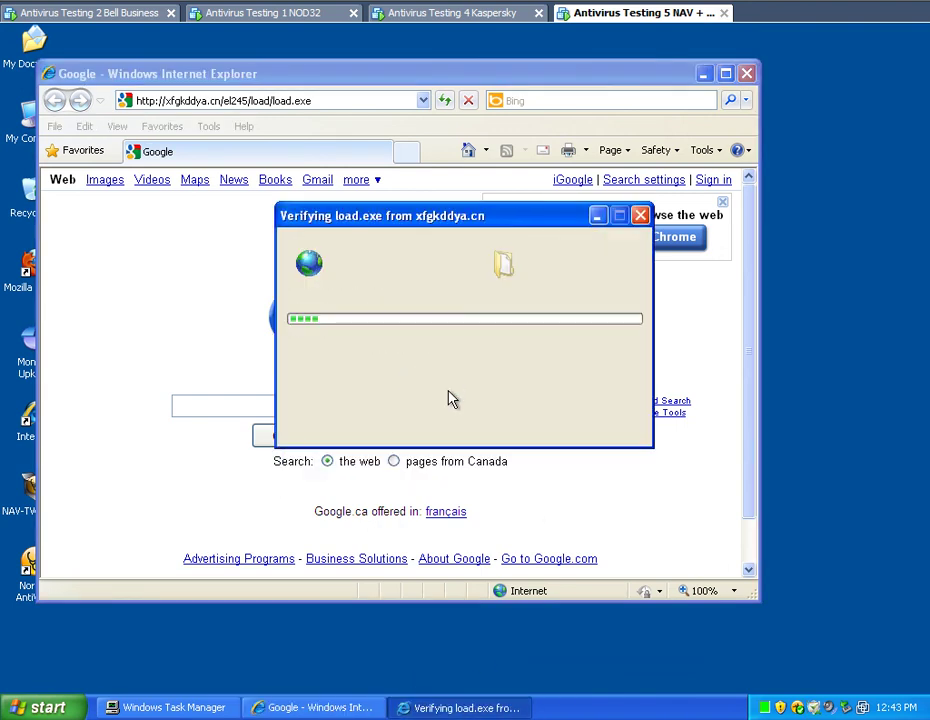